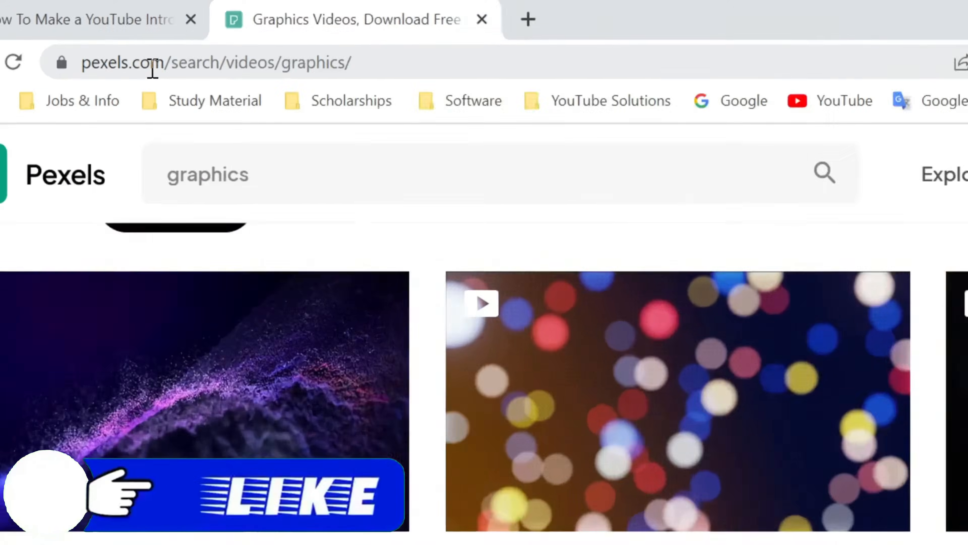
Step: Download the purple particle wave clip from the Pexels graphics video results
mouse_move(966, 197)
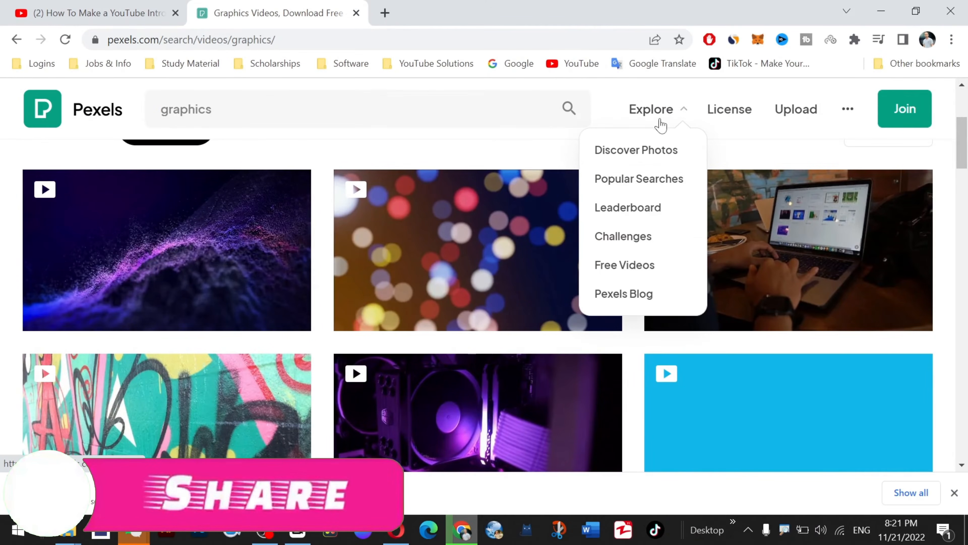
mouse_move(251, 274)
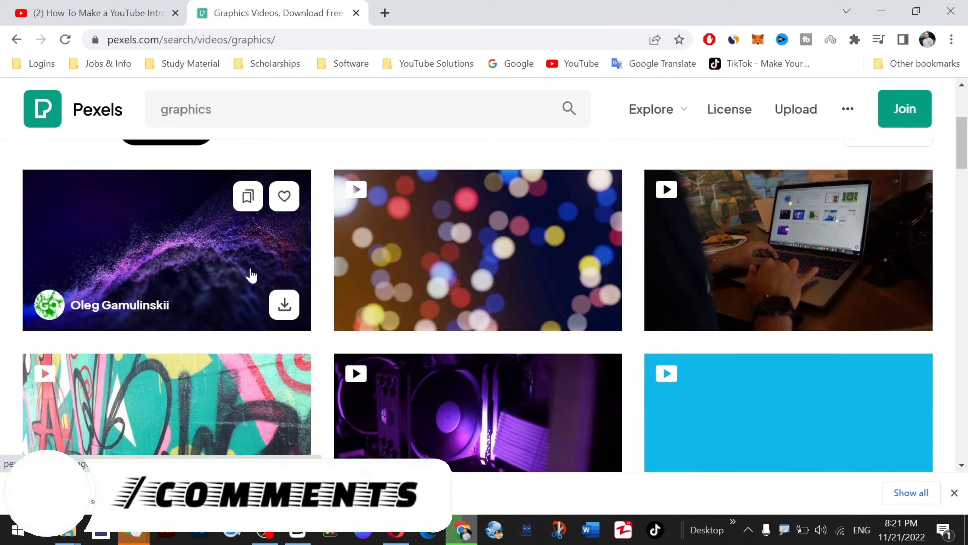
scroll(251, 274, up, 5)
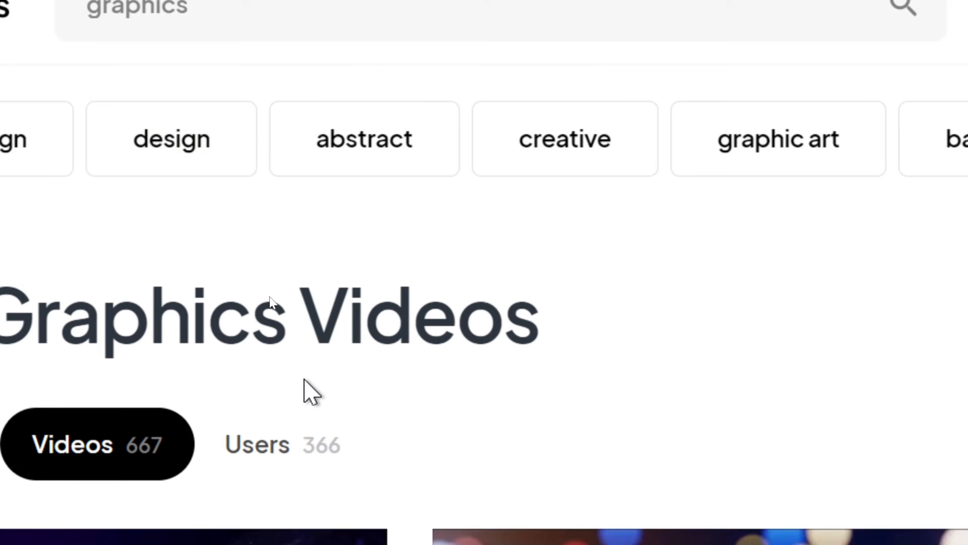
scroll(281, 266, down, 5)
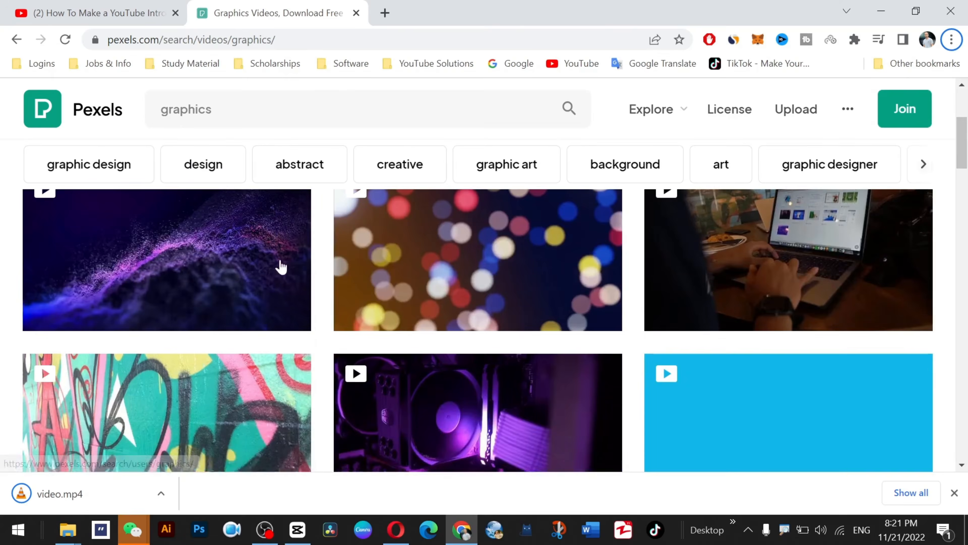
click(284, 305)
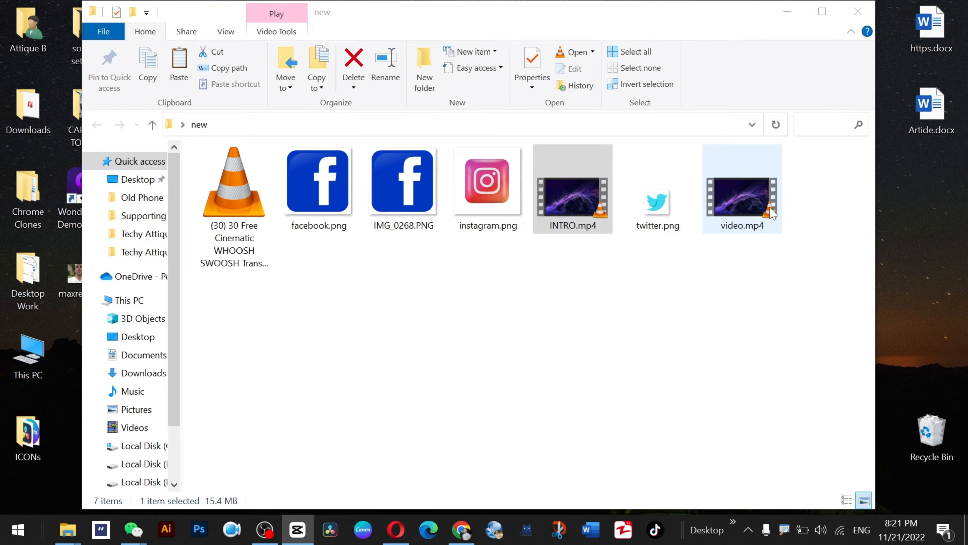
Step: Bring video.mp4 from the new folder into the CapCut project and place it at the start of the timeline
drag(742, 199, 123, 416)
drag(212, 408, 231, 401)
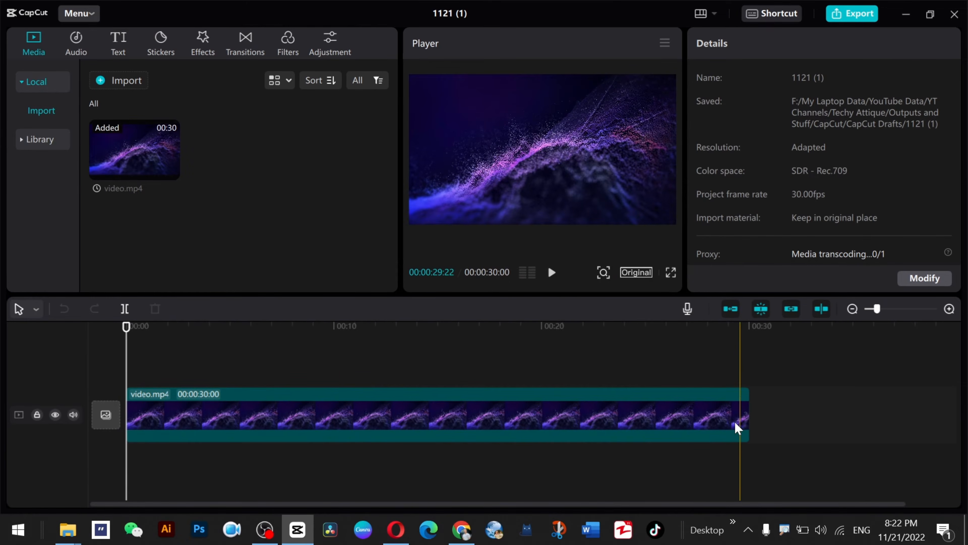
click(728, 423)
drag(751, 422, 771, 426)
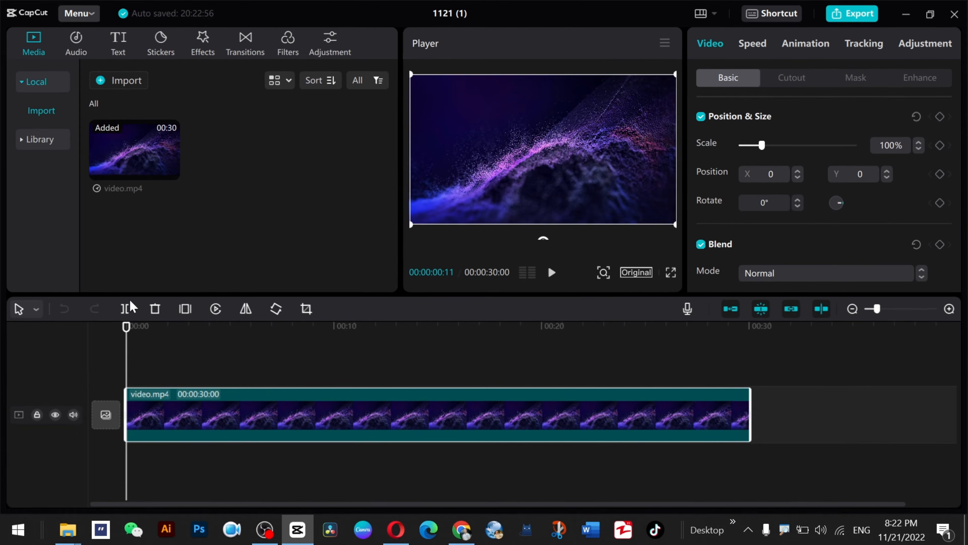
Step: Add a default text clip above the video, starting at about 00:01:21 and extending to about 11 seconds
click(129, 50)
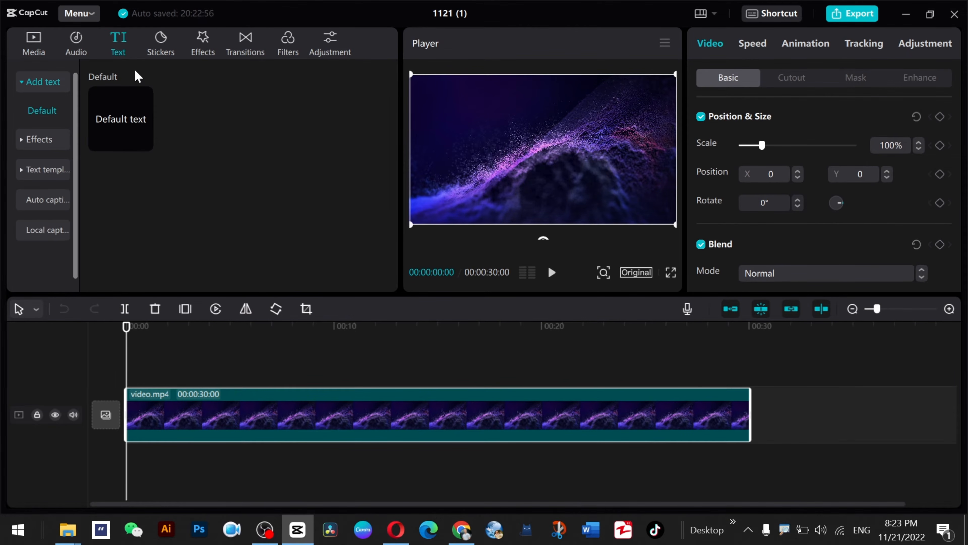
mouse_move(132, 124)
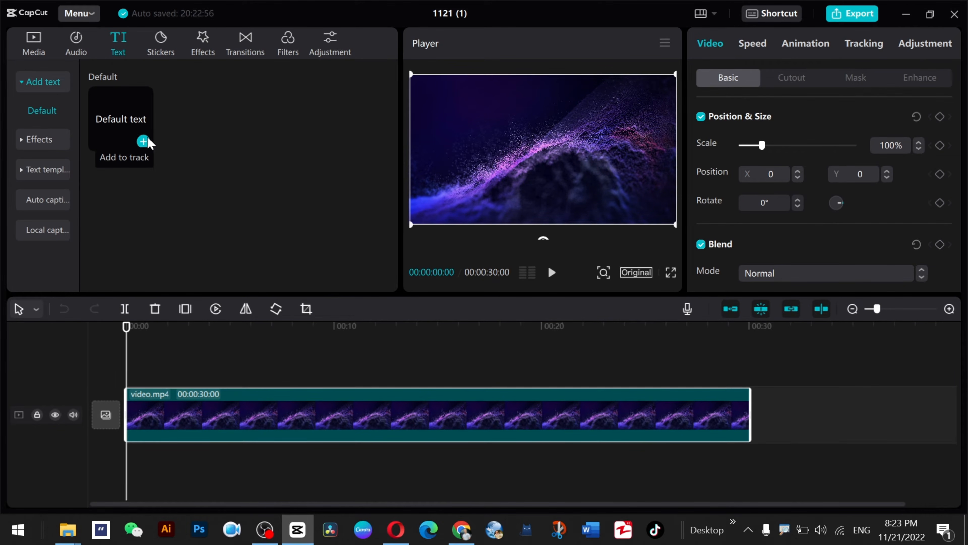
click(142, 140)
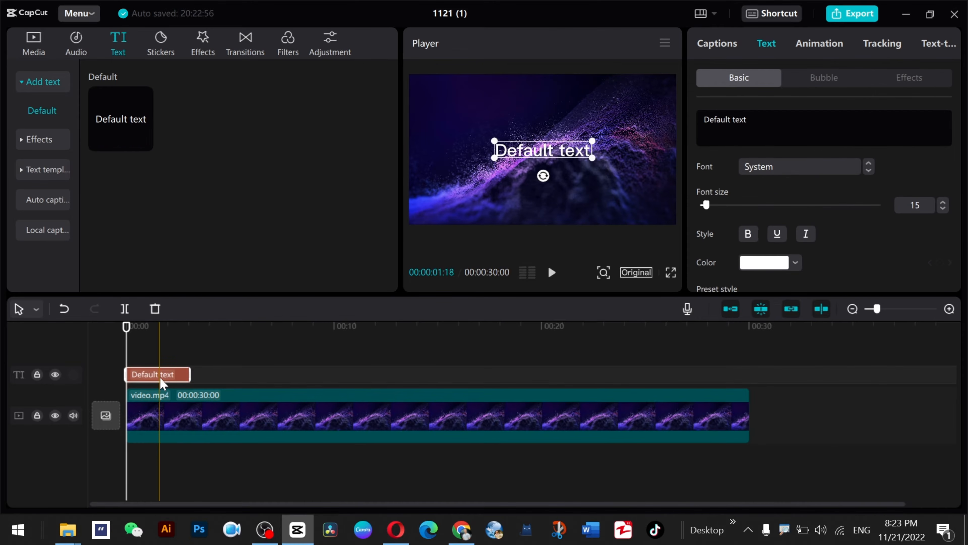
drag(162, 381, 701, 376)
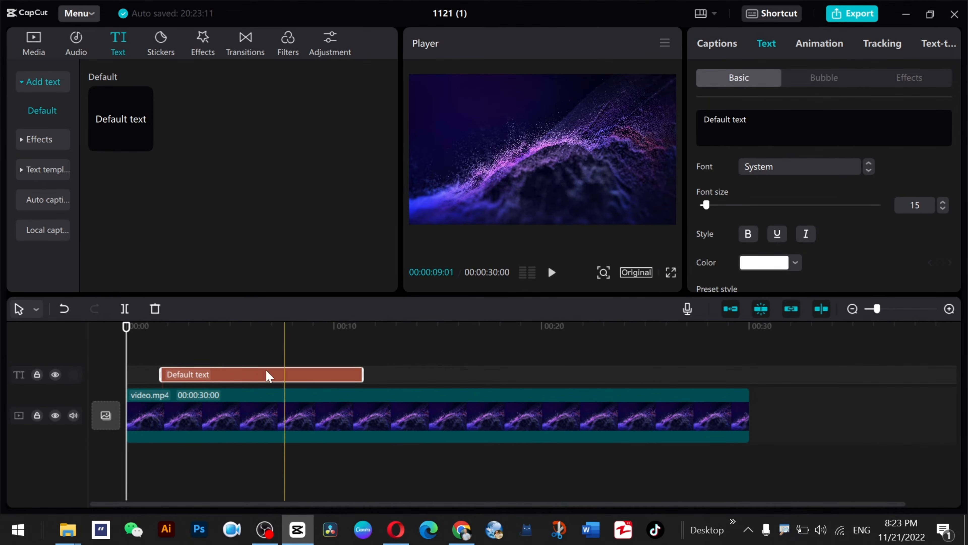
click(161, 339)
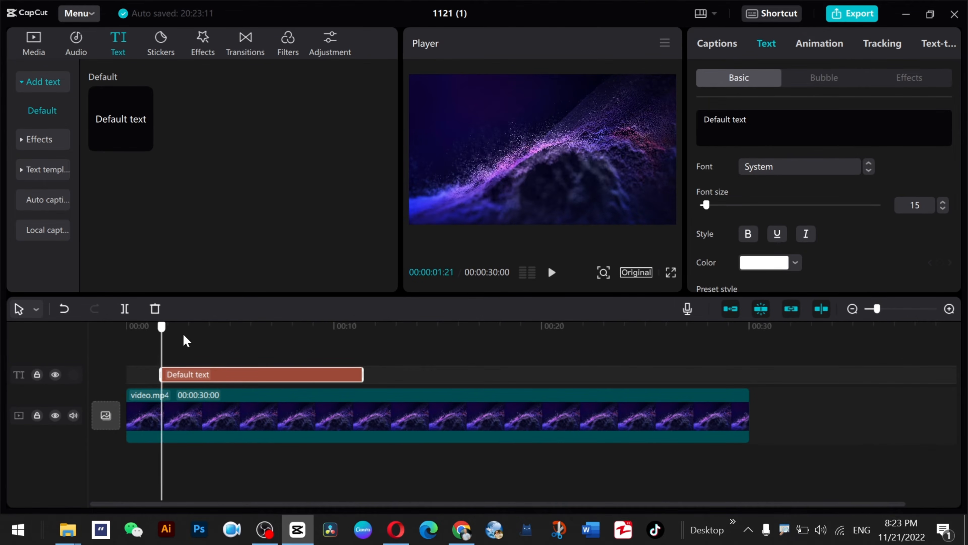
click(126, 336)
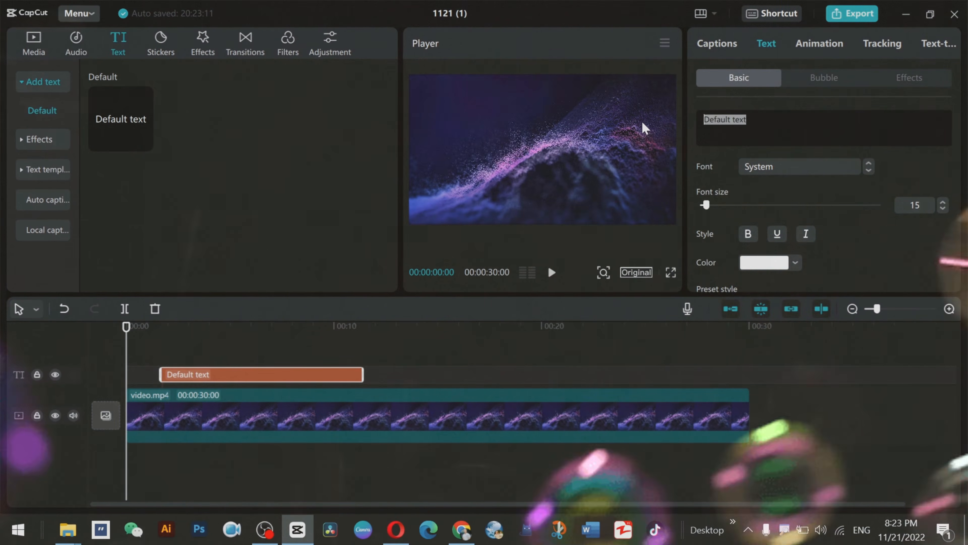
Step: Replace the default text with "ProAttique" and set its font to Anton-Regular
text(Pr)
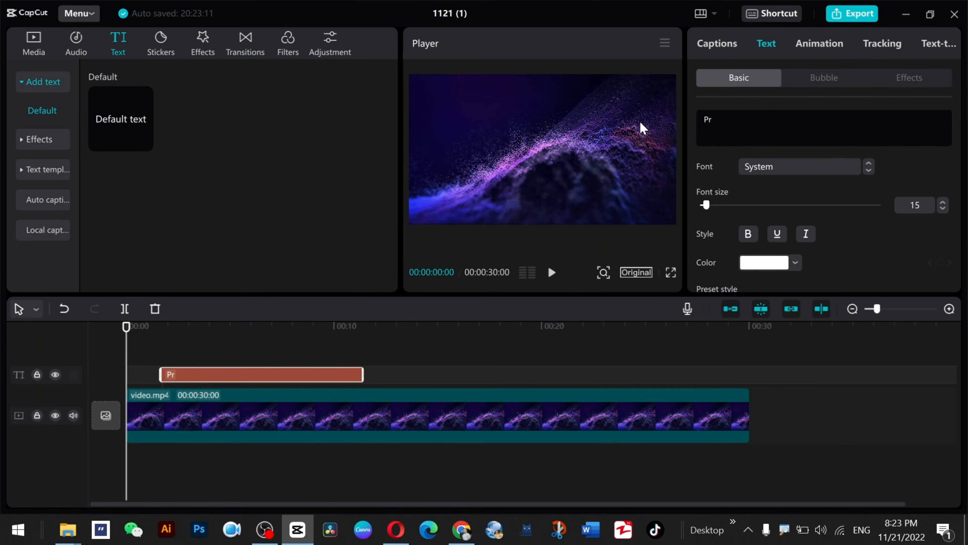
text(oAttique)
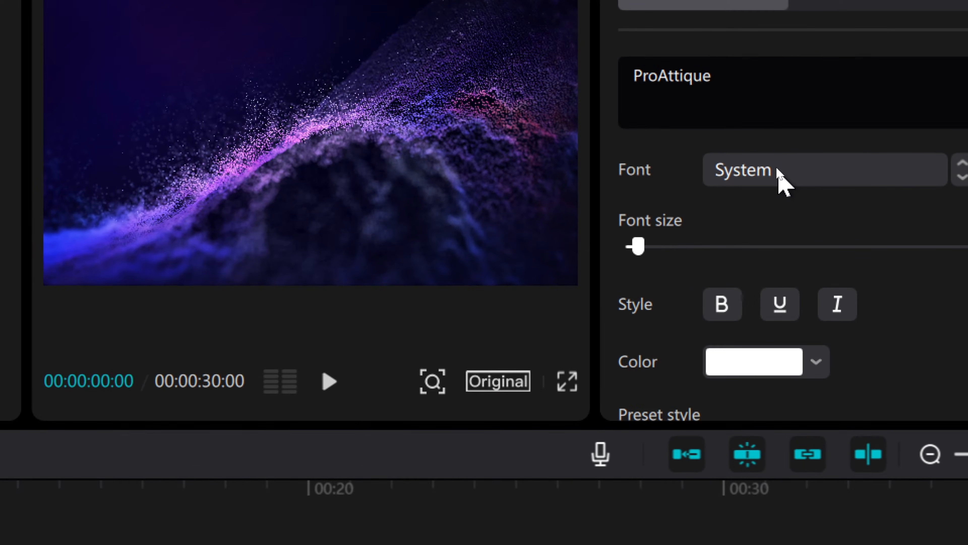
click(778, 173)
click(749, 67)
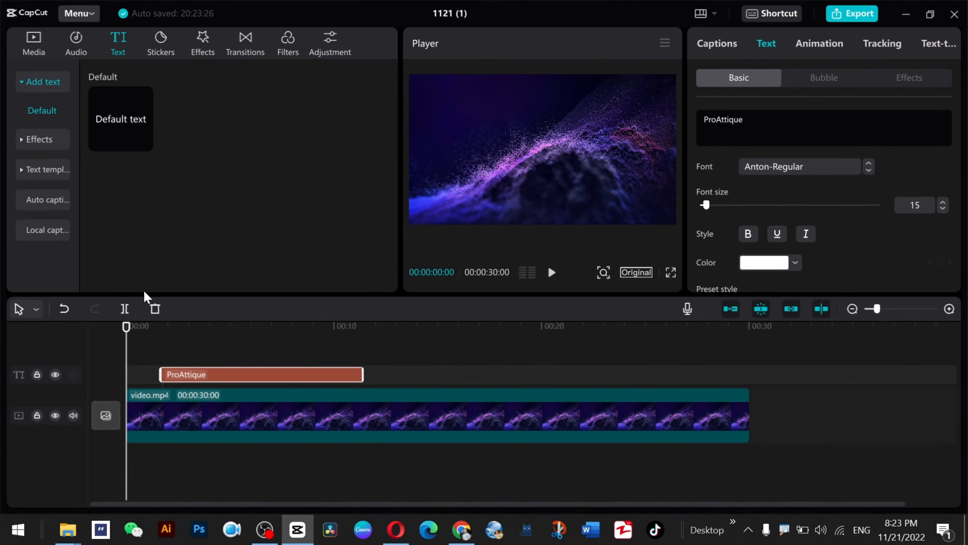
Step: Rewrite the title in capitals as "PROATTIQUE" while viewing it at about 3 seconds
click(191, 326)
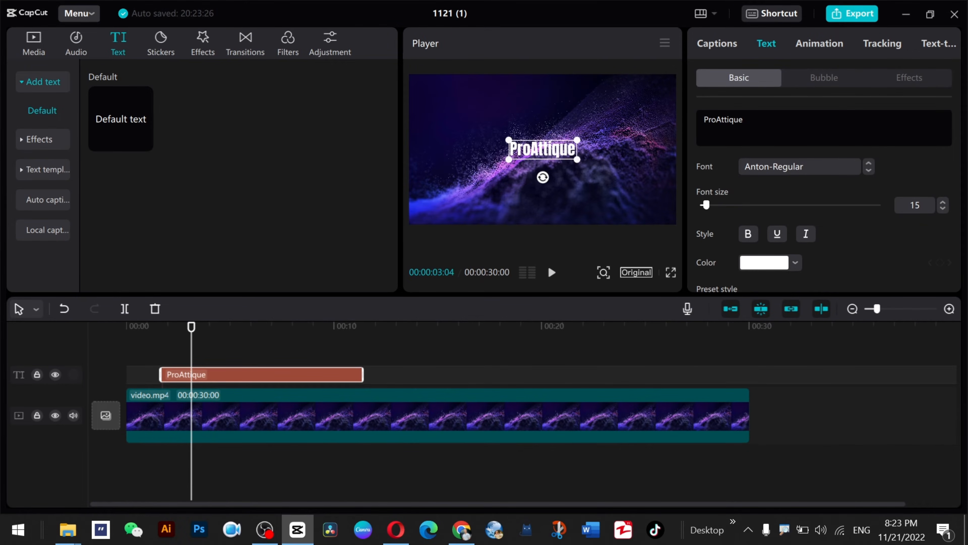
drag(745, 119, 634, 118)
text(P)
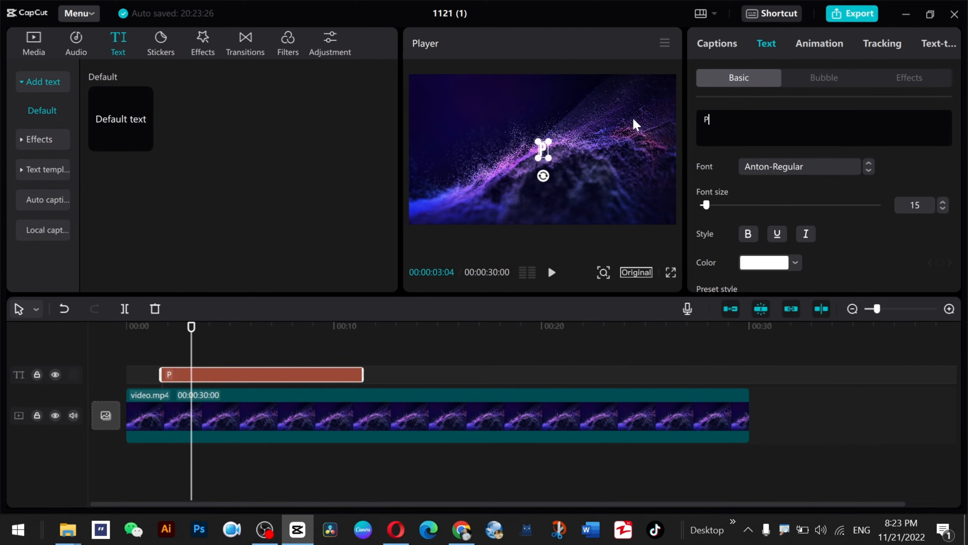
text(AR)
key(BackSpace)
text(ROATTIQUE)
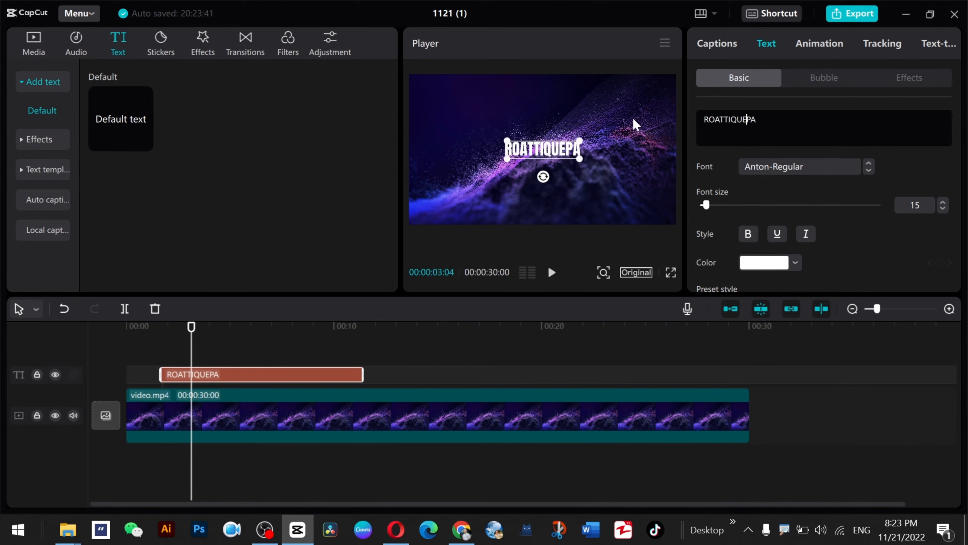
key(BackSpace)
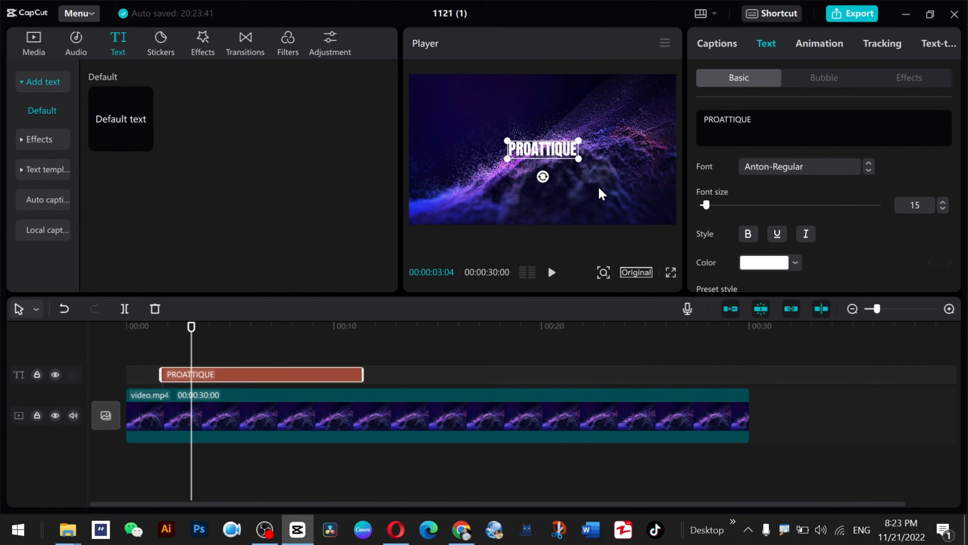
Step: Give the title a black stroke with thickness 22 and turn off its background
click(701, 202)
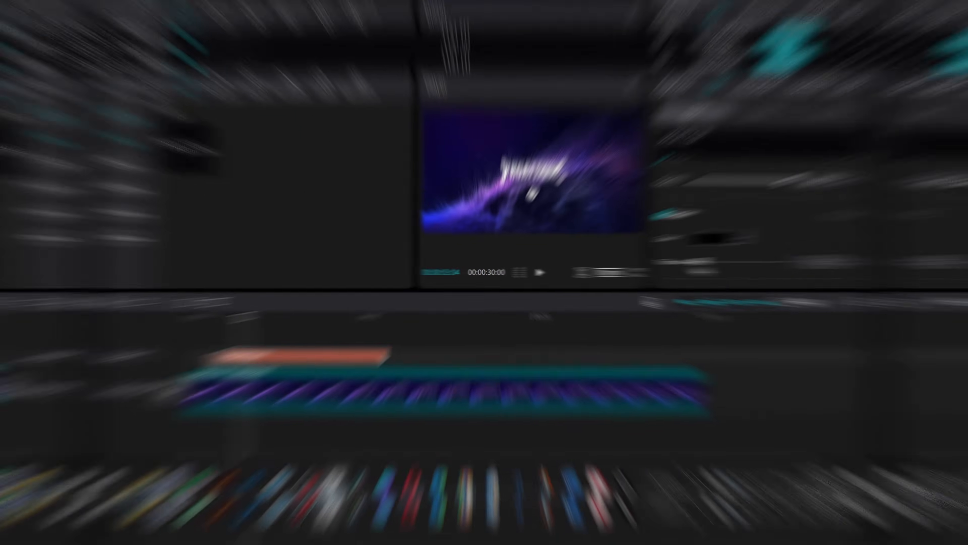
mouse_move(773, 263)
mouse_down()
mouse_move(745, 265)
mouse_move(763, 276)
mouse_up()
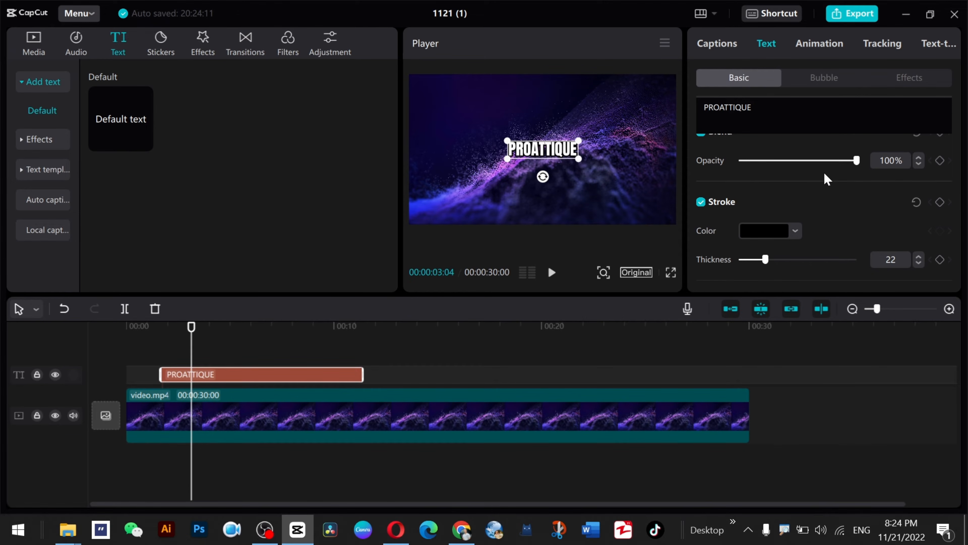
scroll(824, 171, down, 2)
scroll(795, 238, down, 2)
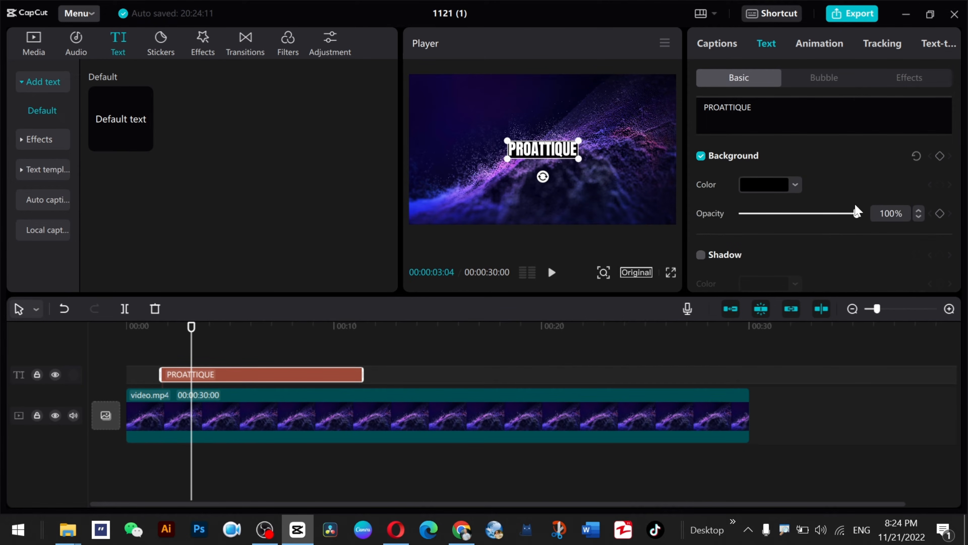
click(703, 160)
scroll(846, 213, down, 5)
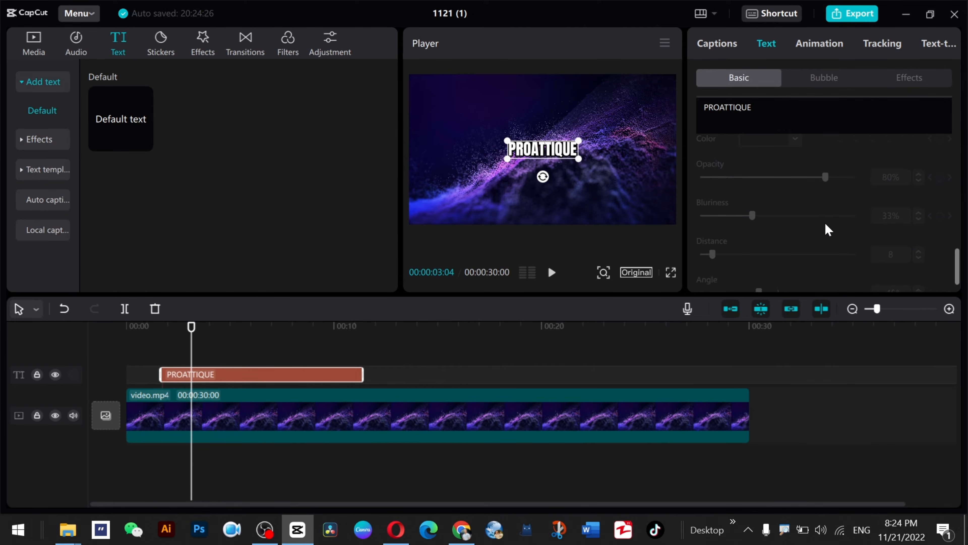
Step: Set the title's character spacing to 3 and adjust its placement near the centre of the frame
scroll(825, 224, up, 7)
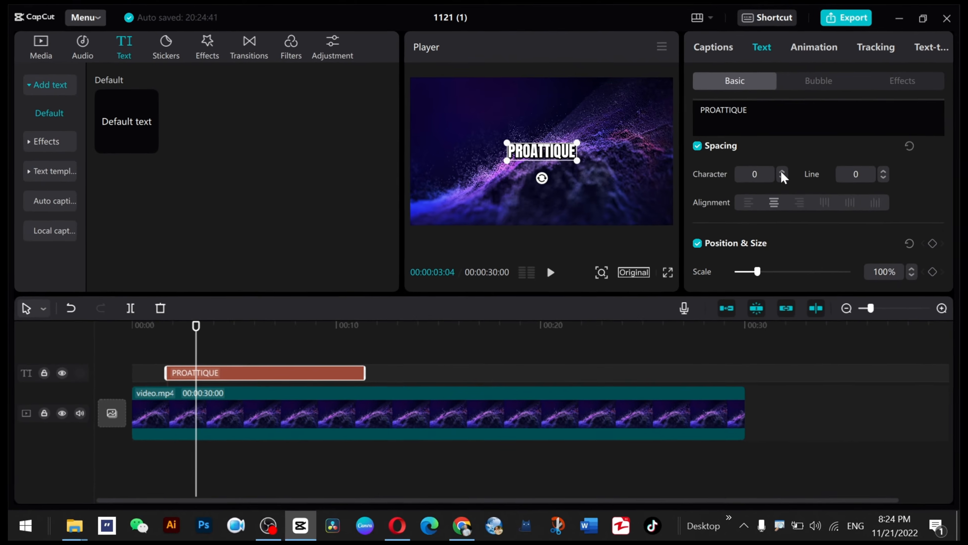
click(786, 170)
click(786, 170)
click(787, 169)
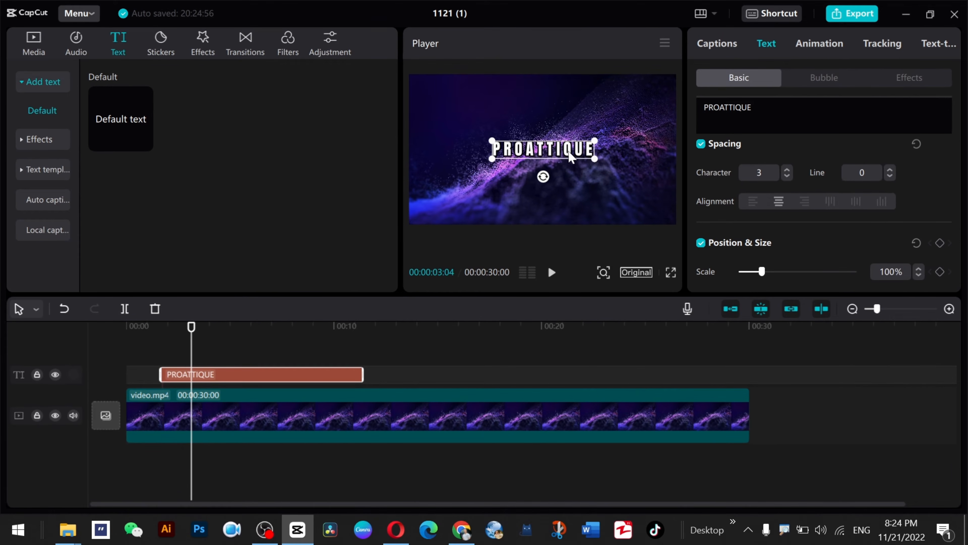
drag(571, 153, 598, 168)
Step: Apply the Blur entrance animation to the title and preview it from just before the text clip
click(824, 42)
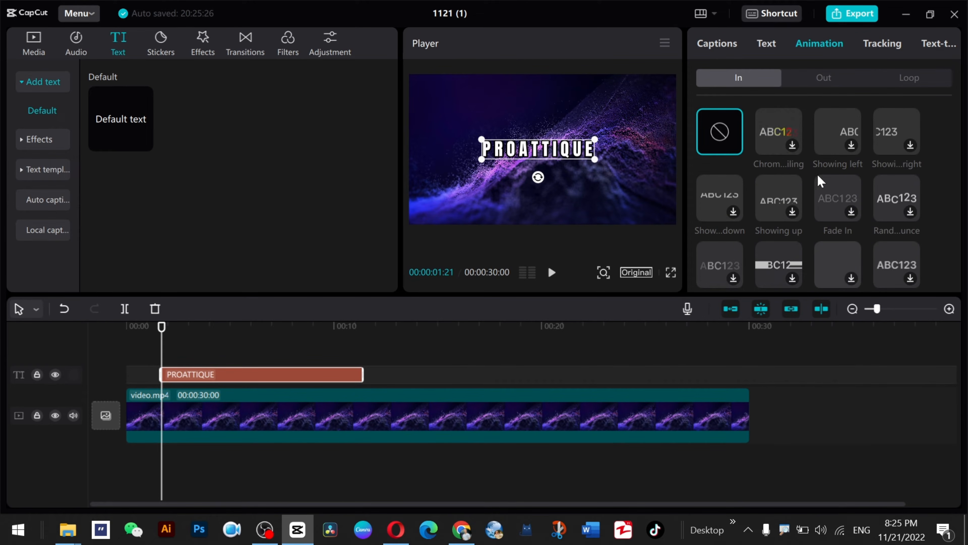
scroll(926, 174, down, 2)
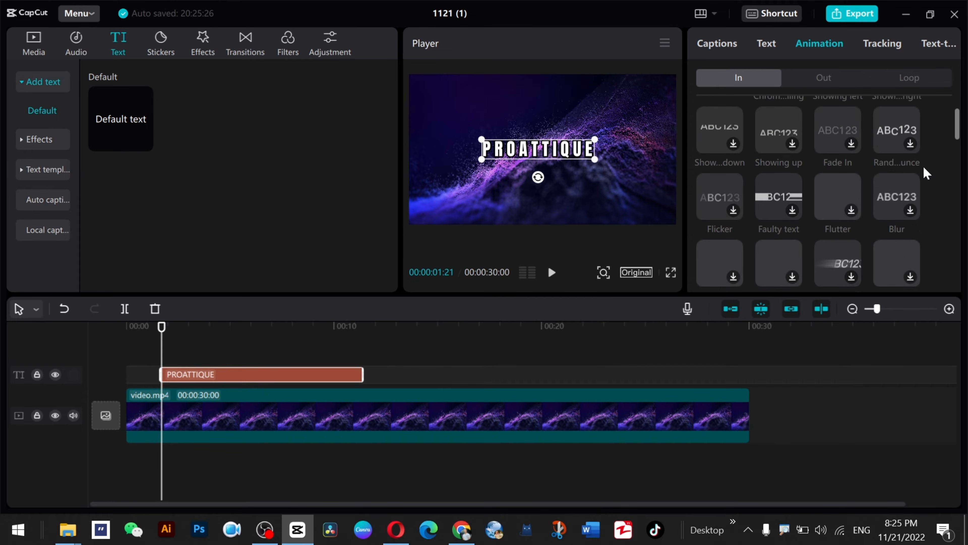
click(901, 202)
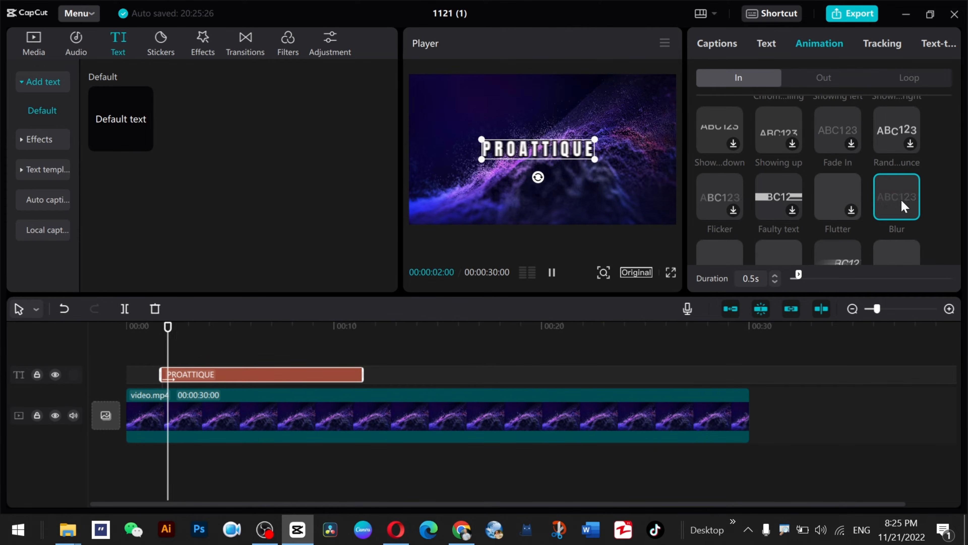
click(156, 327)
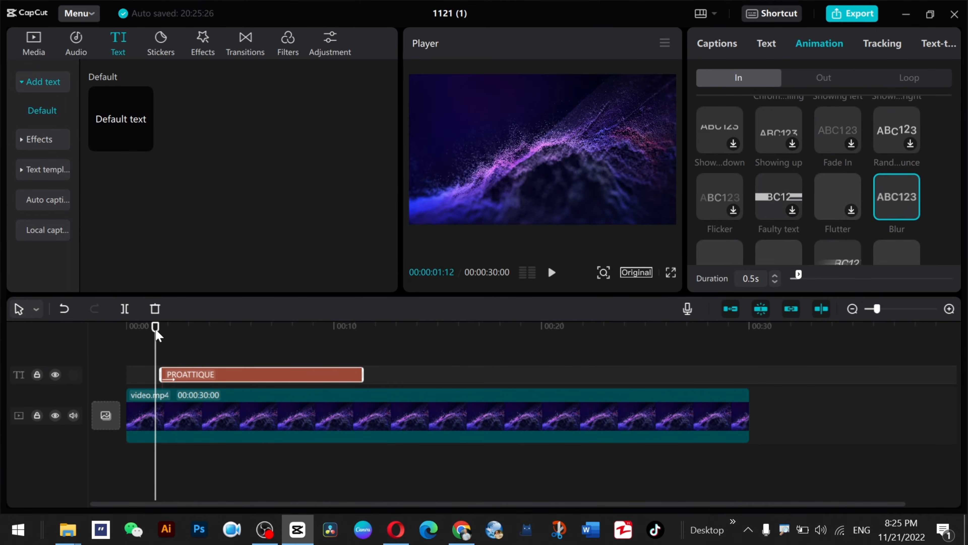
key(space)
Step: Apply the Faulty text exit animation to the title with a duration of 0.3 s
click(835, 79)
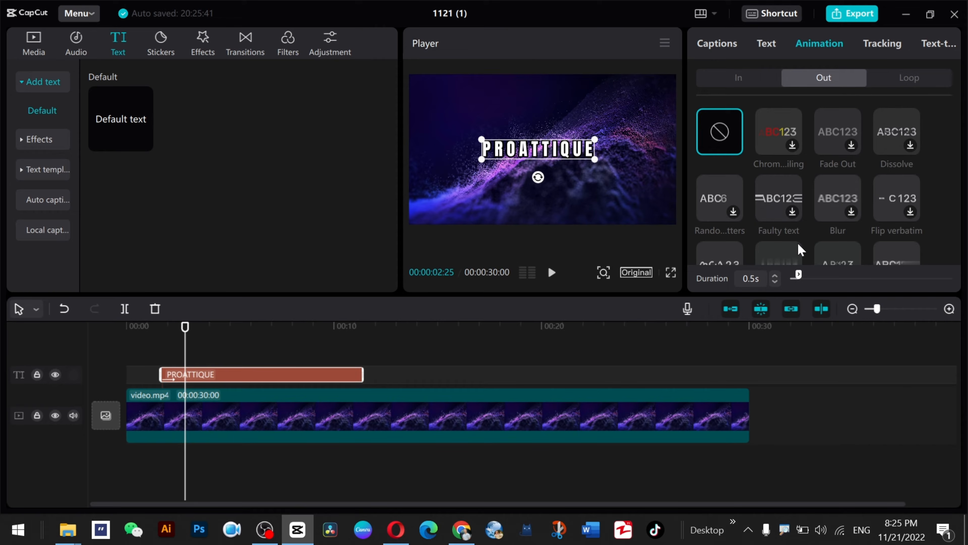
click(794, 217)
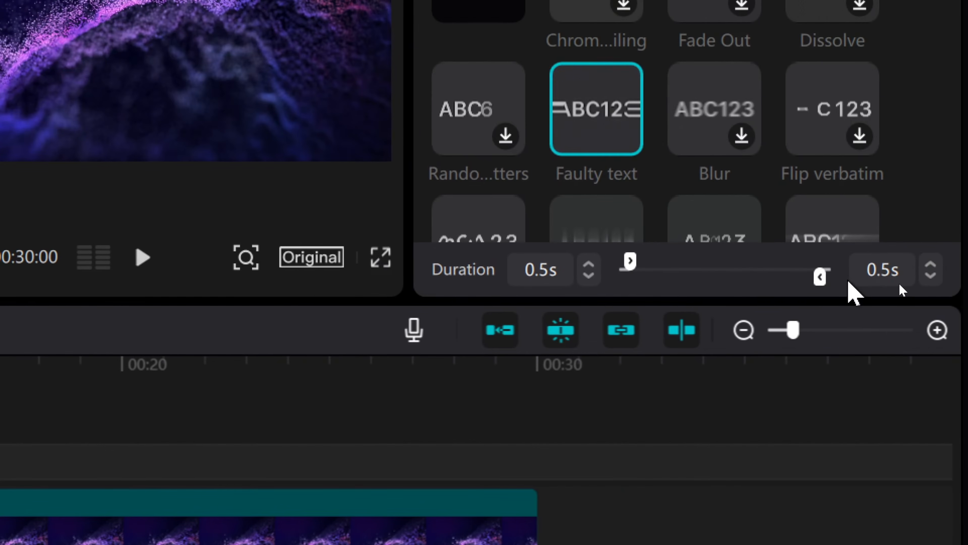
drag(820, 278, 824, 278)
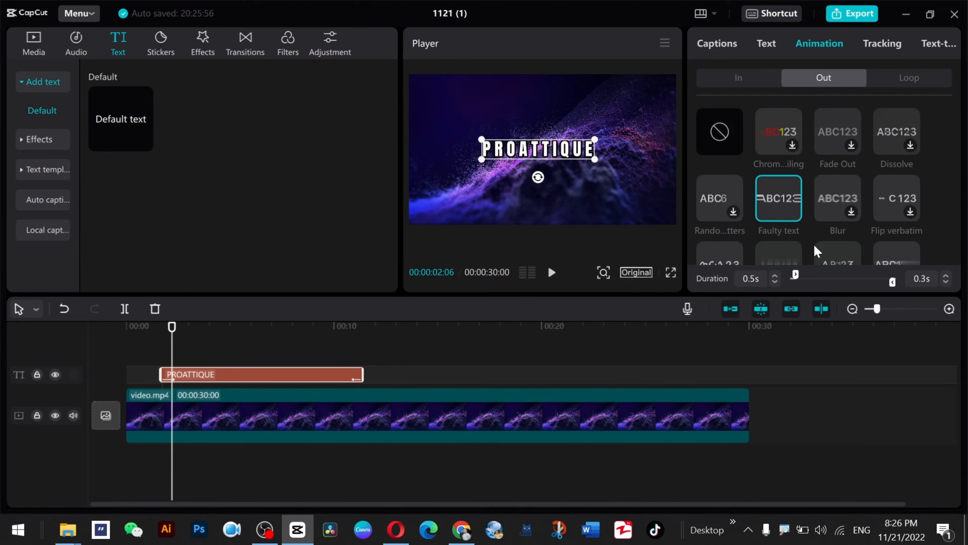
Step: Set the duration of the title's Blur entrance animation to 1.9 s
click(751, 84)
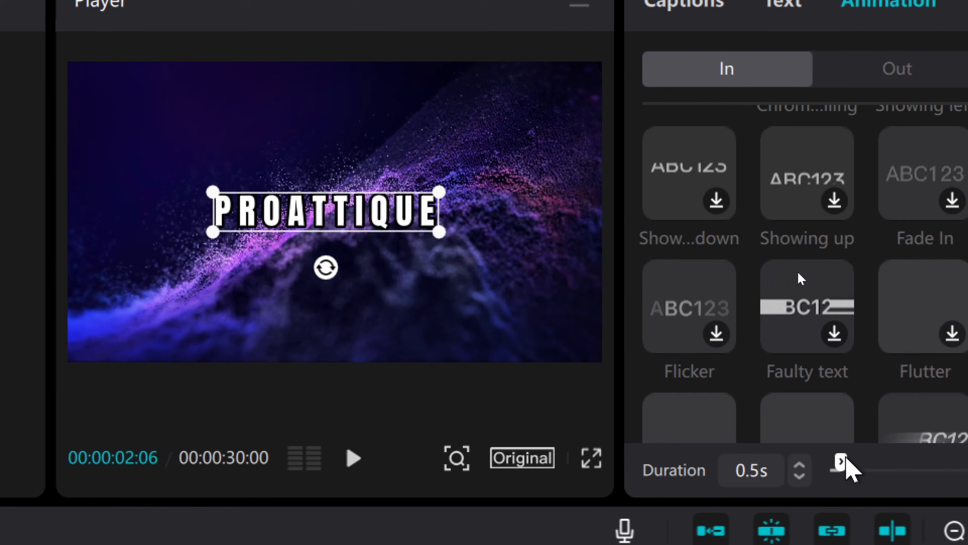
mouse_move(842, 463)
mouse_down()
mouse_move(871, 473)
mouse_move(840, 464)
mouse_up()
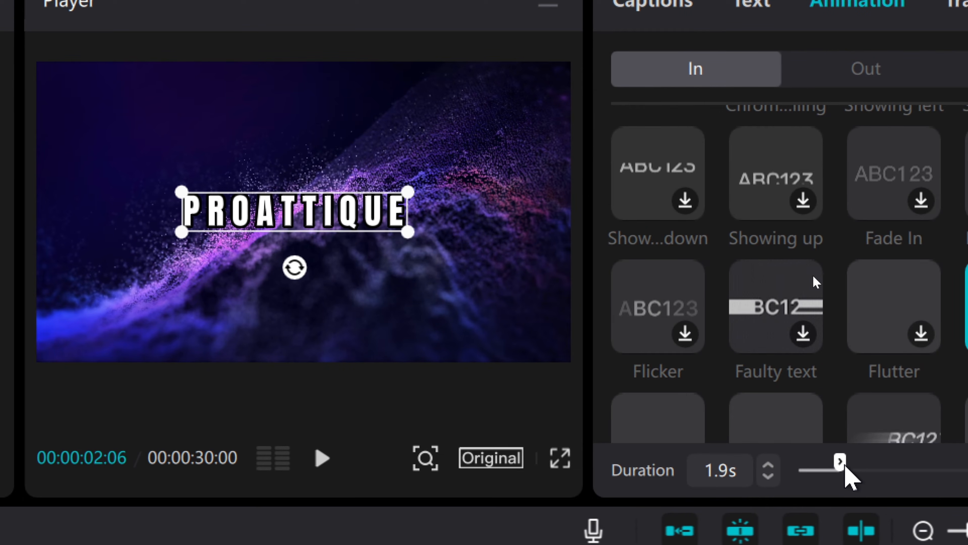
Step: Set the title's Blur entrance animation duration to 1.7 s and play the intro from the beginning
drag(845, 466, 841, 466)
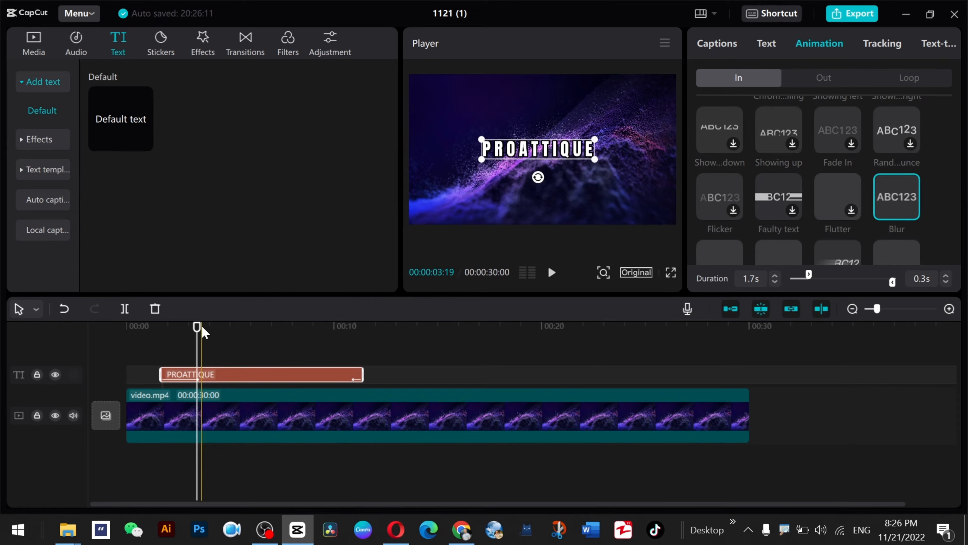
drag(203, 327, 131, 333)
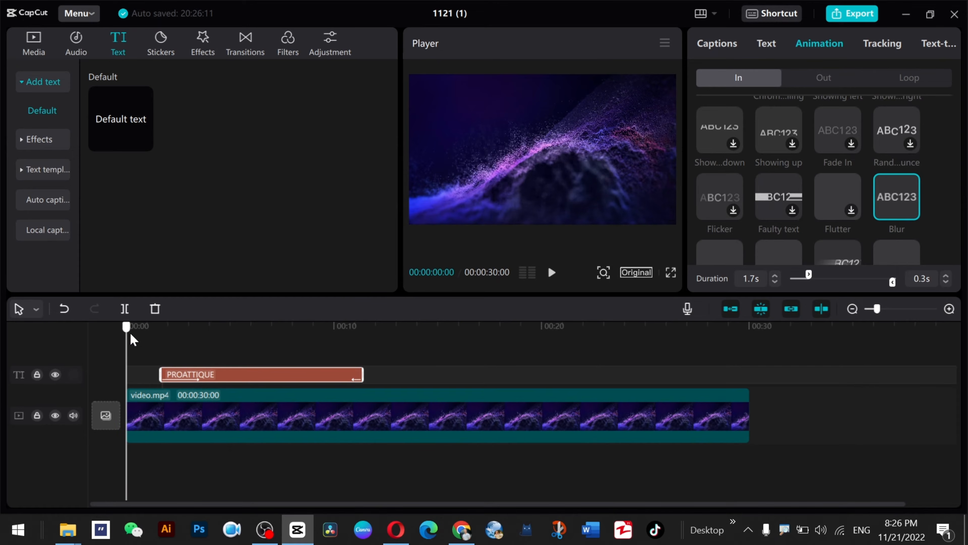
key(space)
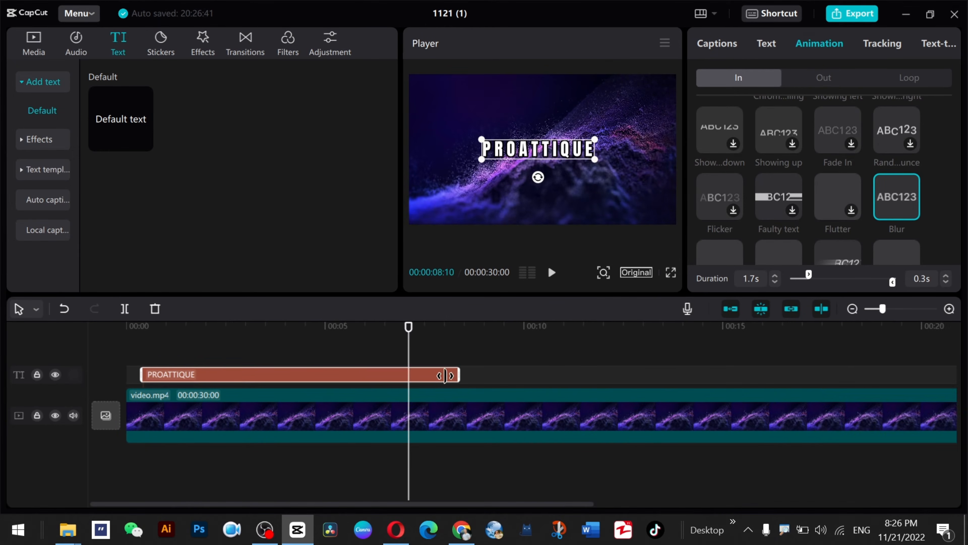
Step: Shorten the title clip to end at about 6 s and add a Position & Size keyframe at its start
drag(461, 374, 369, 372)
drag(413, 328, 141, 336)
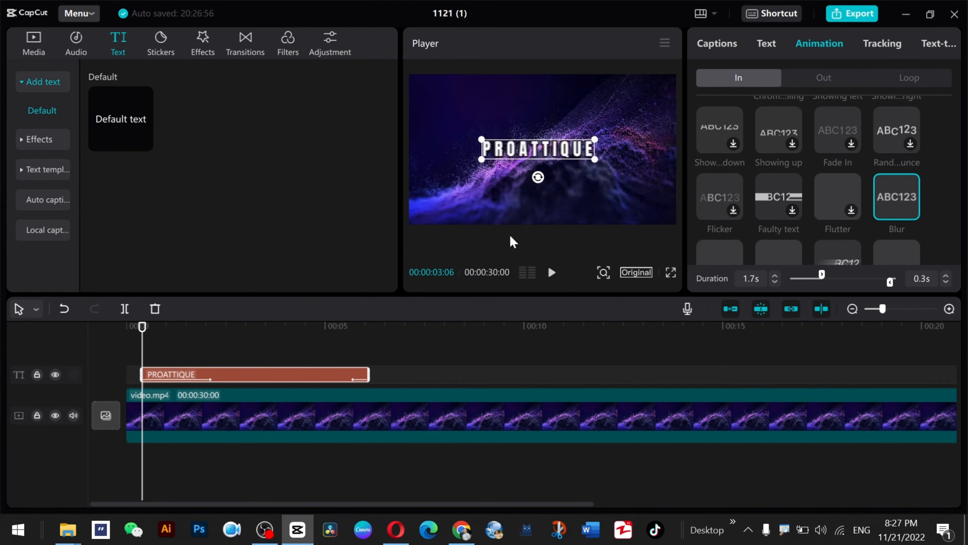
click(722, 47)
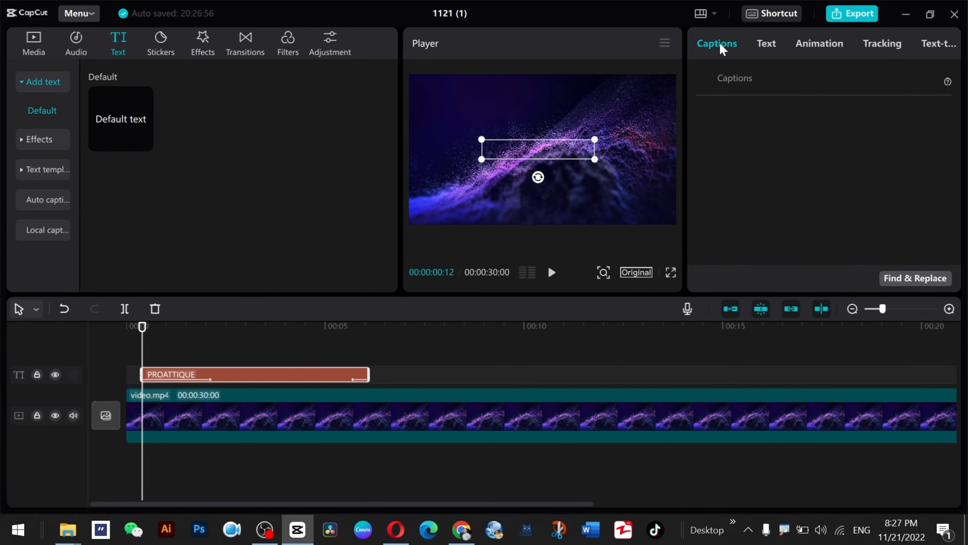
click(766, 44)
click(940, 243)
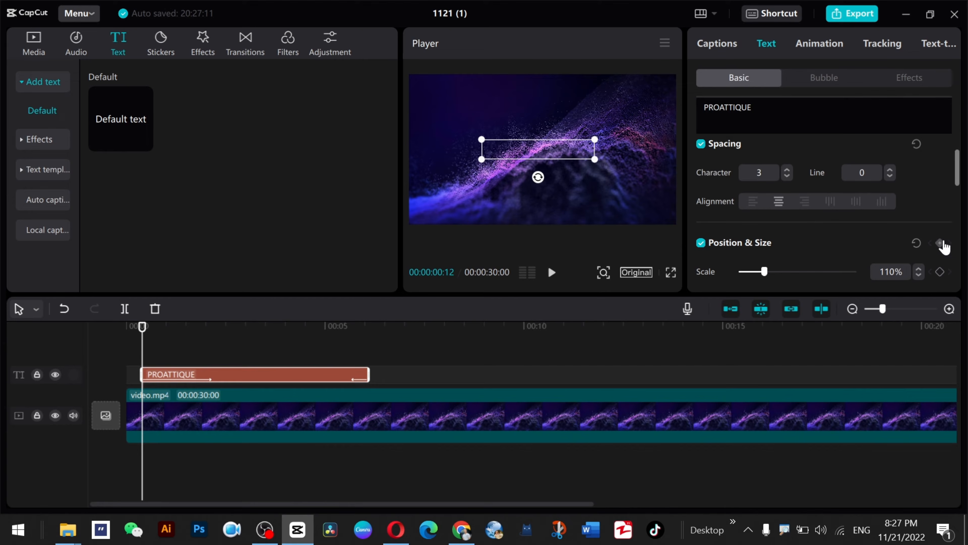
scroll(947, 229, down, 1)
scroll(944, 229, down, 2)
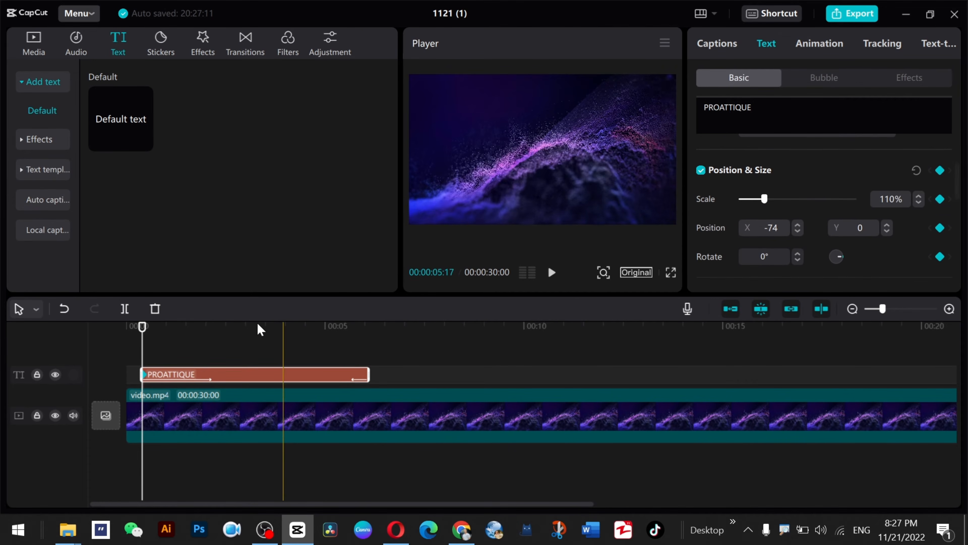
Step: Keyframe the title's scale at 205% at 00:00:05:19, near the clip's end, and preview the zoom from the beginning
drag(182, 328, 350, 334)
click(940, 169)
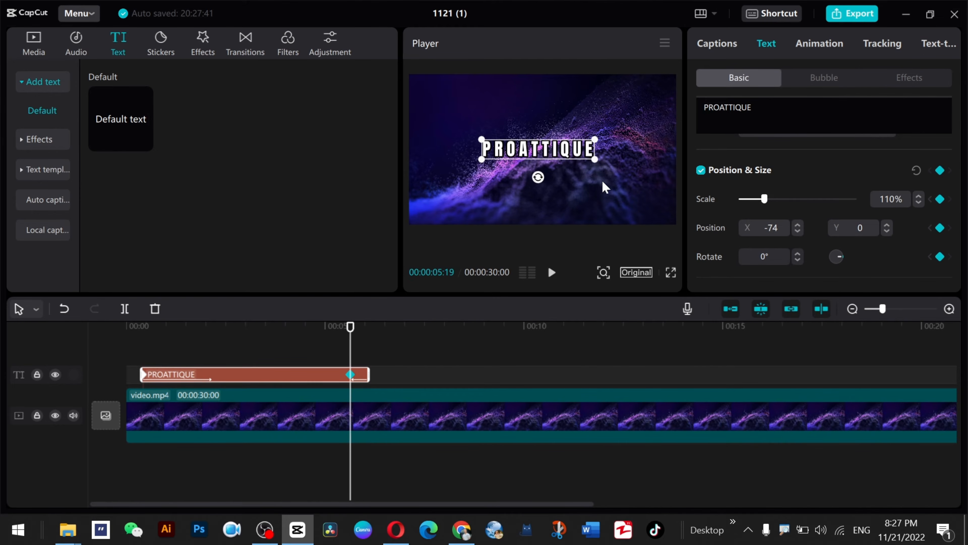
drag(597, 165, 633, 176)
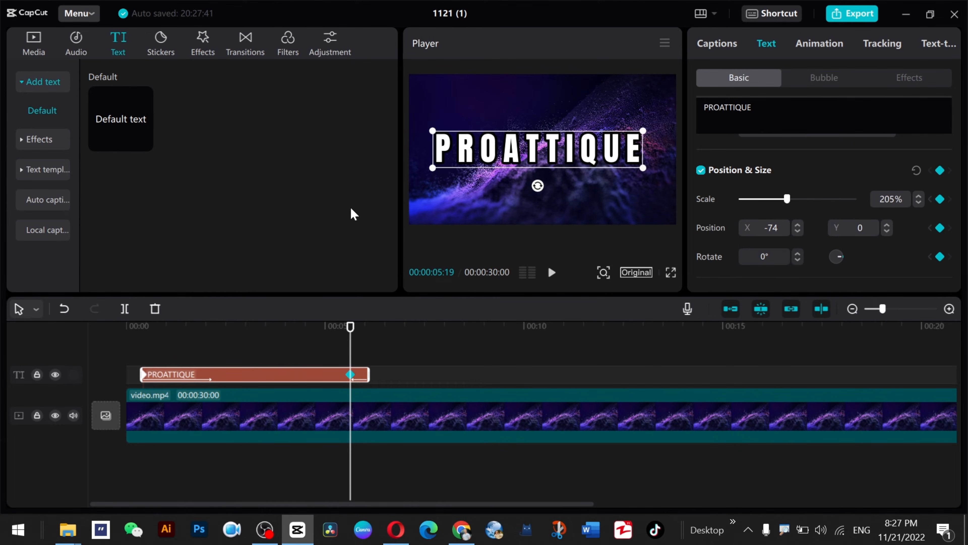
click(133, 330)
key(space)
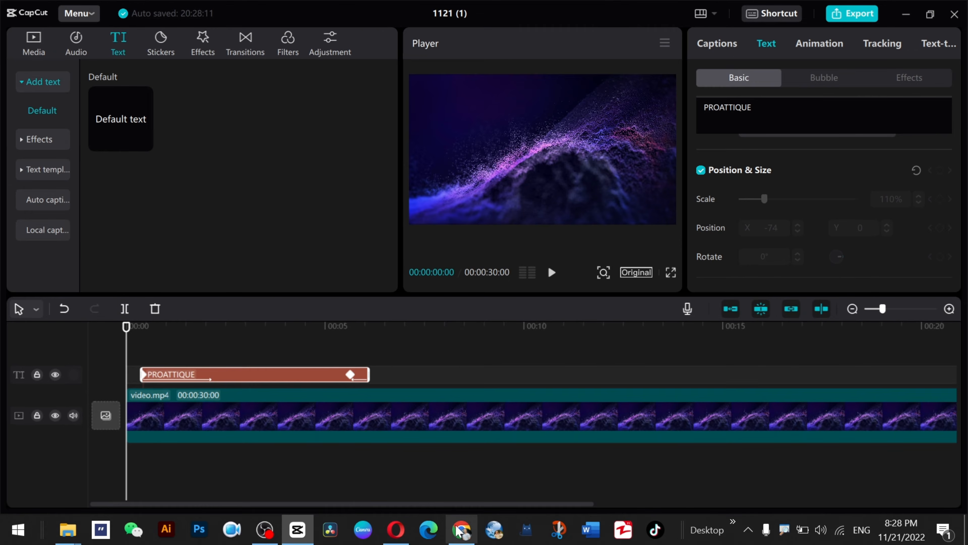
Step: Switch to the Opera browser, search Google for FACEBOOK PNG in a new tab, and return to CapCut
click(396, 529)
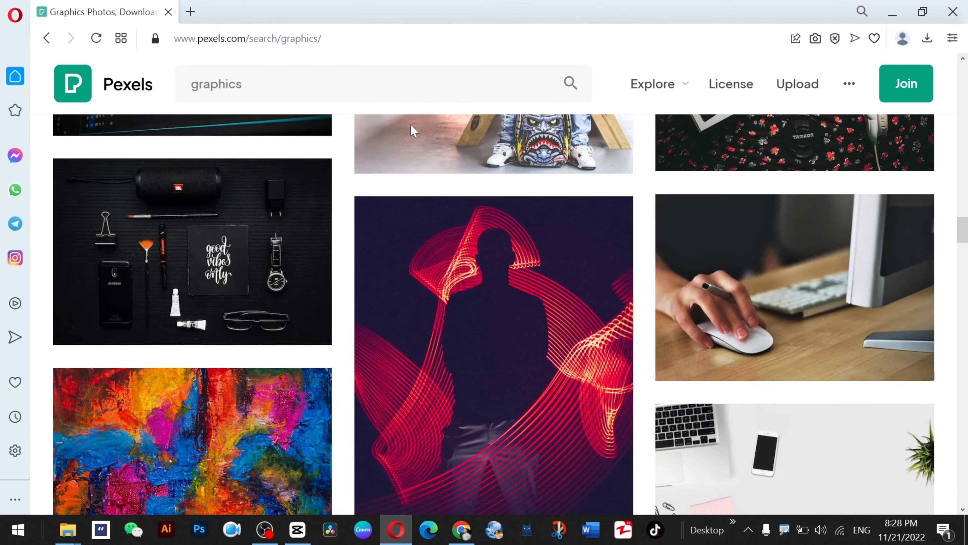
key(ctrl+t)
text(T)
key(BackSpace)
text(FA)
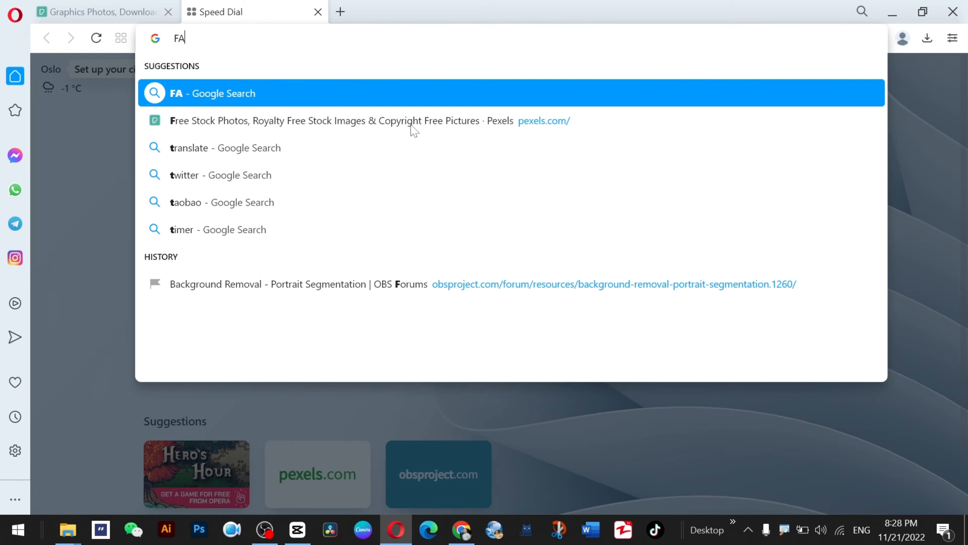
text(CEBOOK PNG)
key(Return)
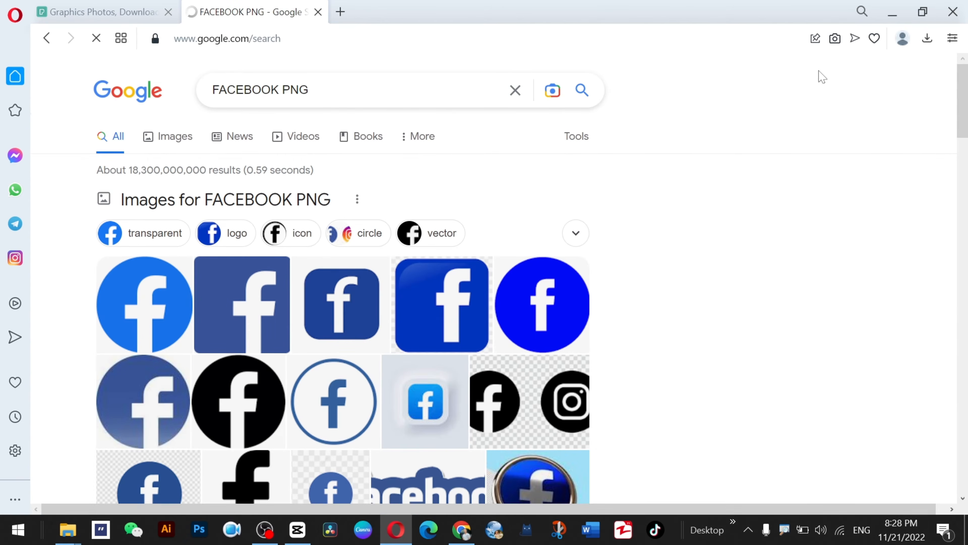
click(892, 15)
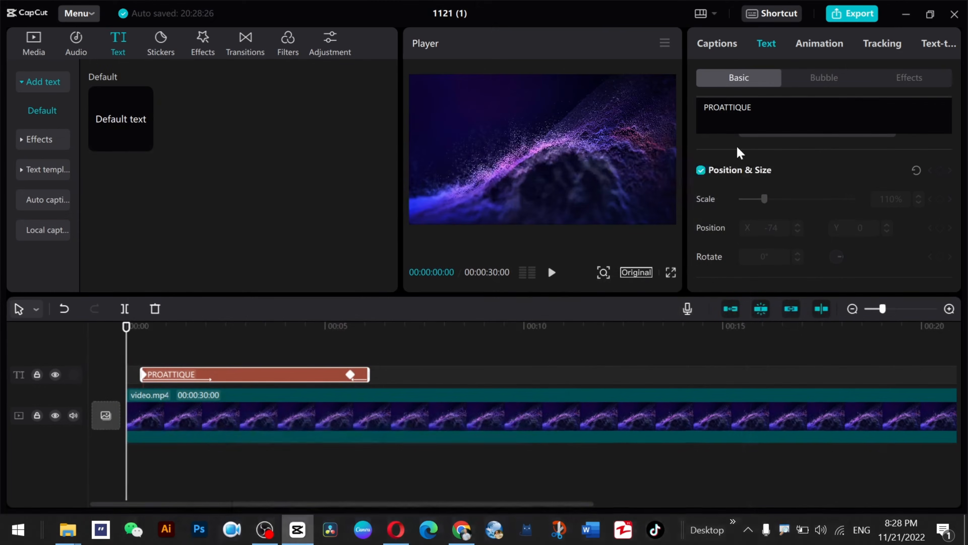
Step: Import facebook.png, instagram.png and twitter.png from the "new" folder into the project media
click(906, 14)
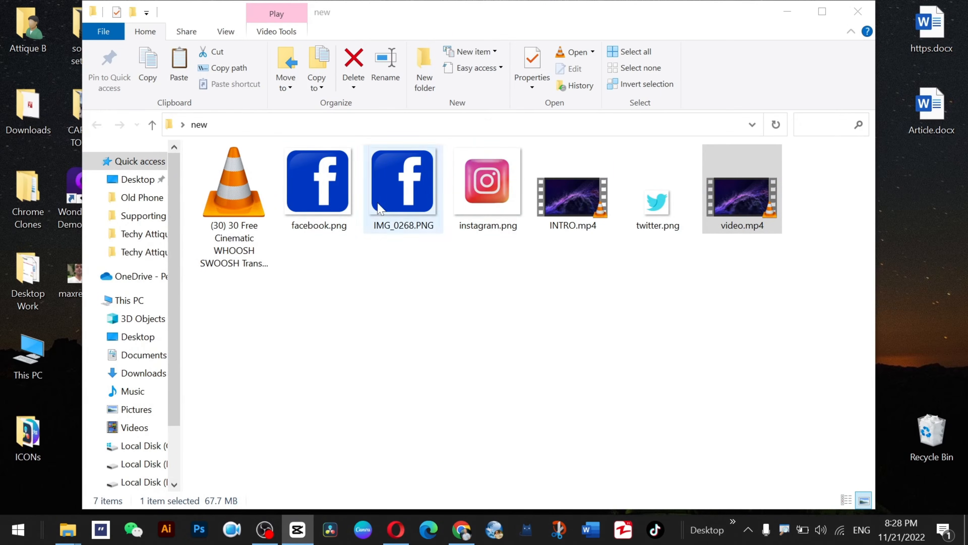
click(318, 183)
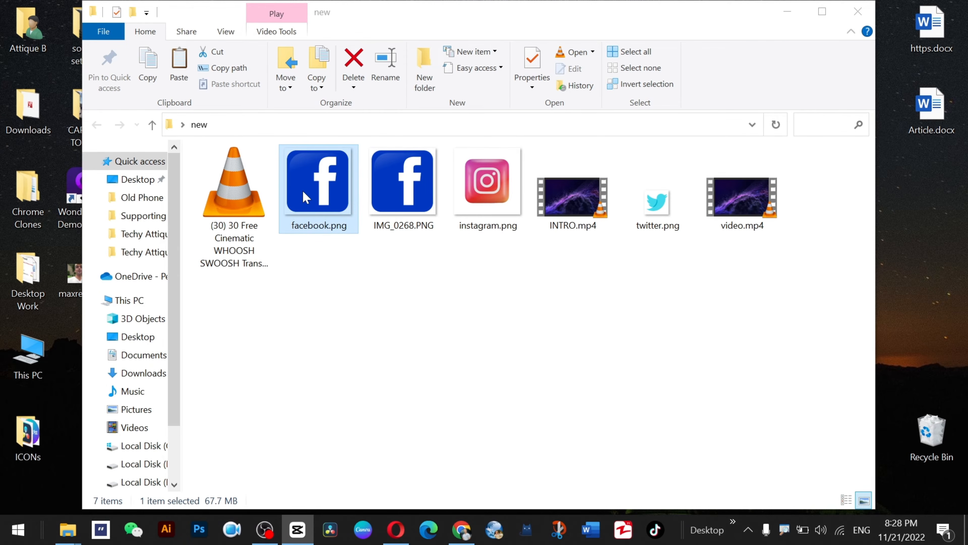
ctrl+click(487, 183)
ctrl+click(657, 202)
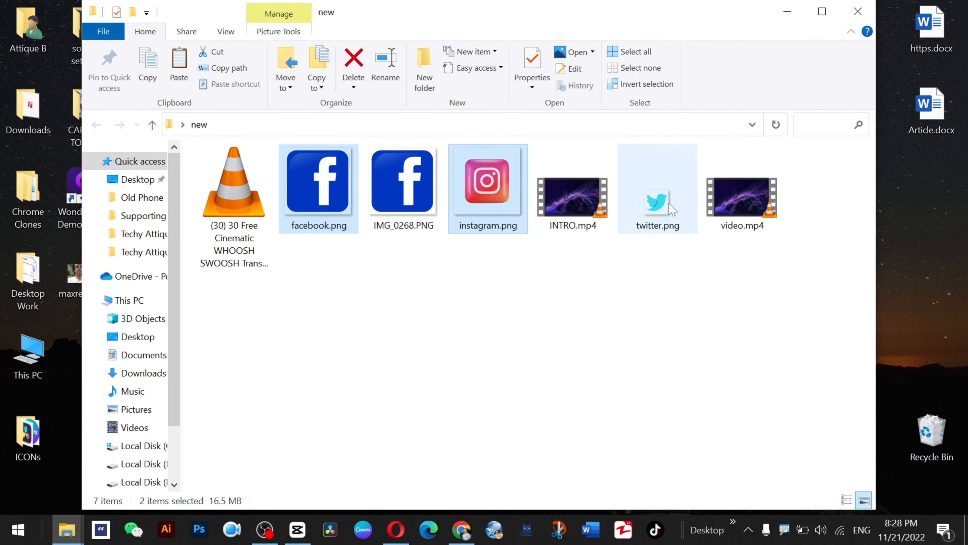
drag(334, 188, 322, 503)
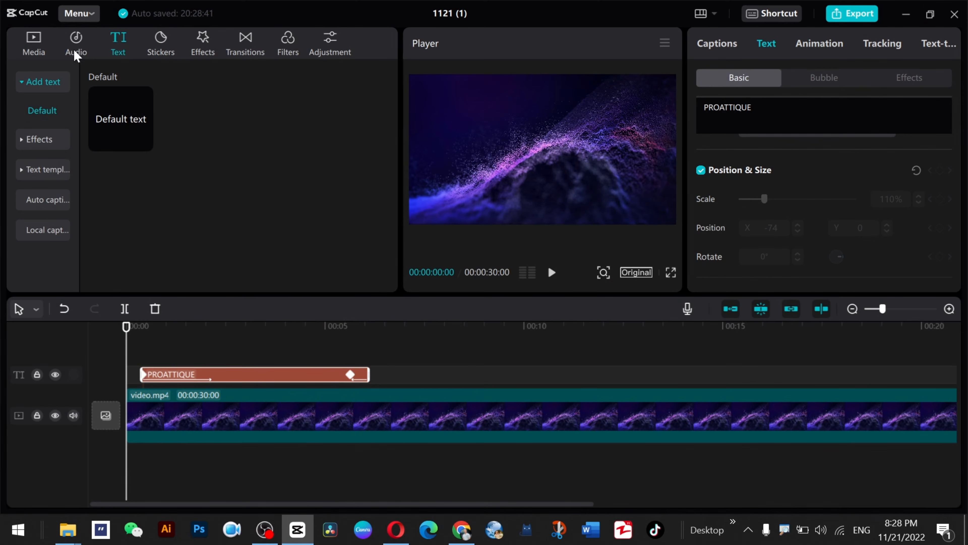
click(33, 42)
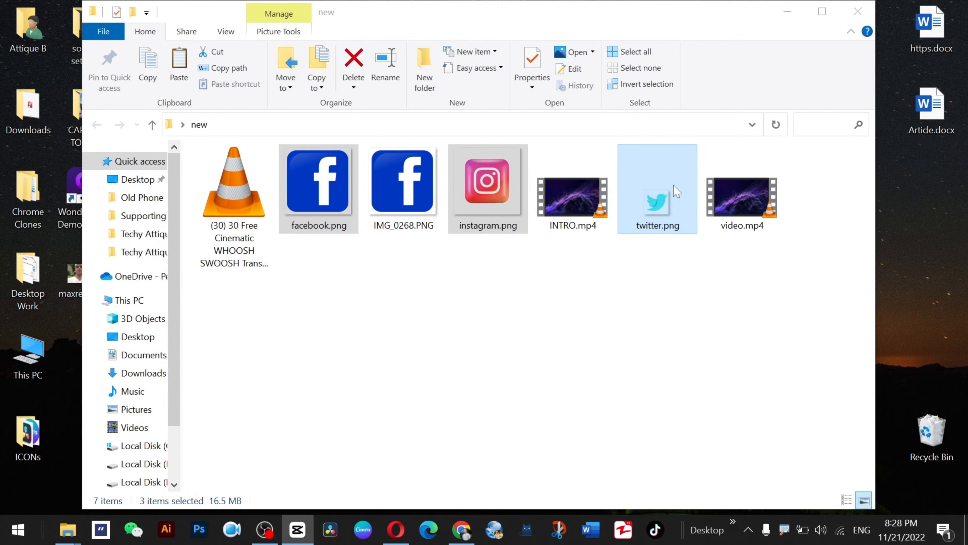
drag(658, 203, 343, 513)
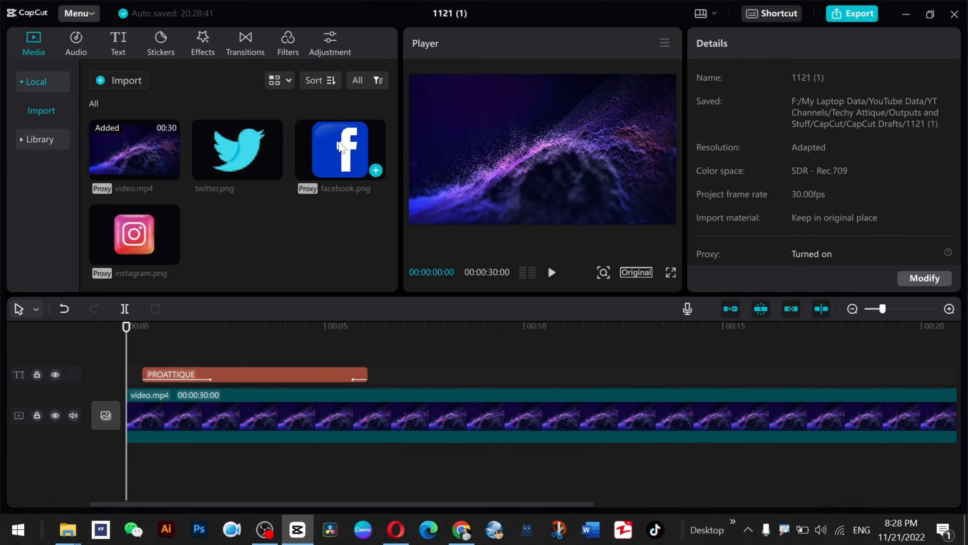
Step: Place the Facebook, Twitter and Instagram images on separate tracks above the background, aligned to start at about 00:00:02:25
drag(340, 149, 250, 410)
drag(265, 150, 240, 389)
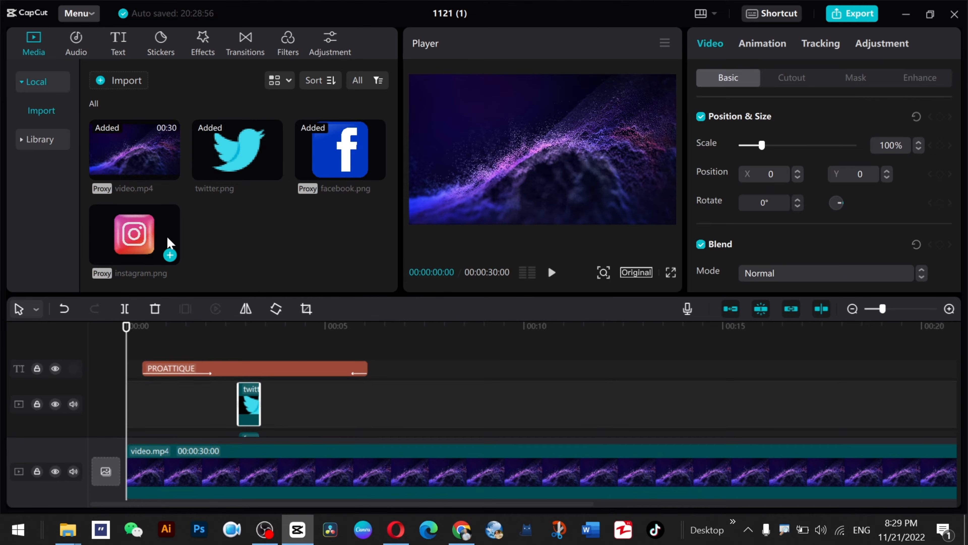
drag(168, 245, 339, 418)
click(253, 421)
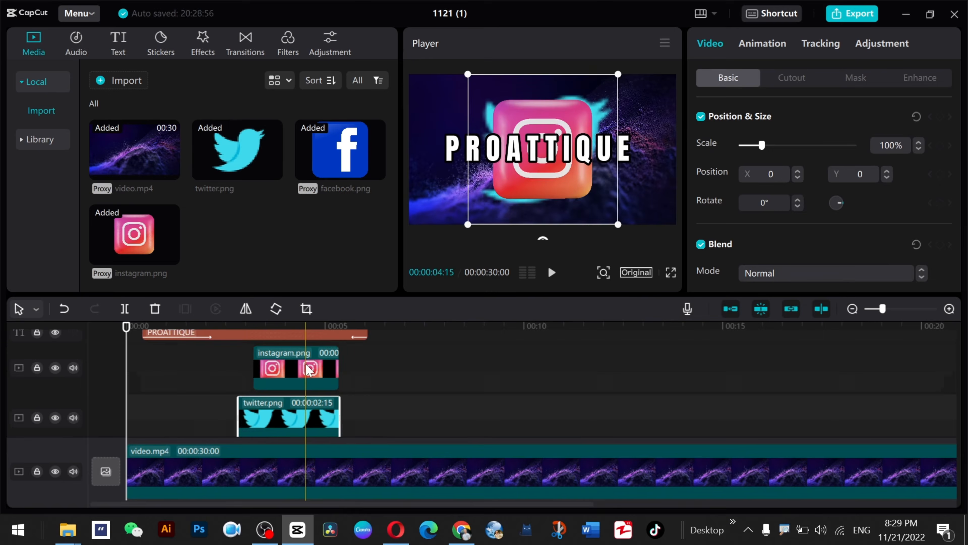
drag(252, 339, 238, 339)
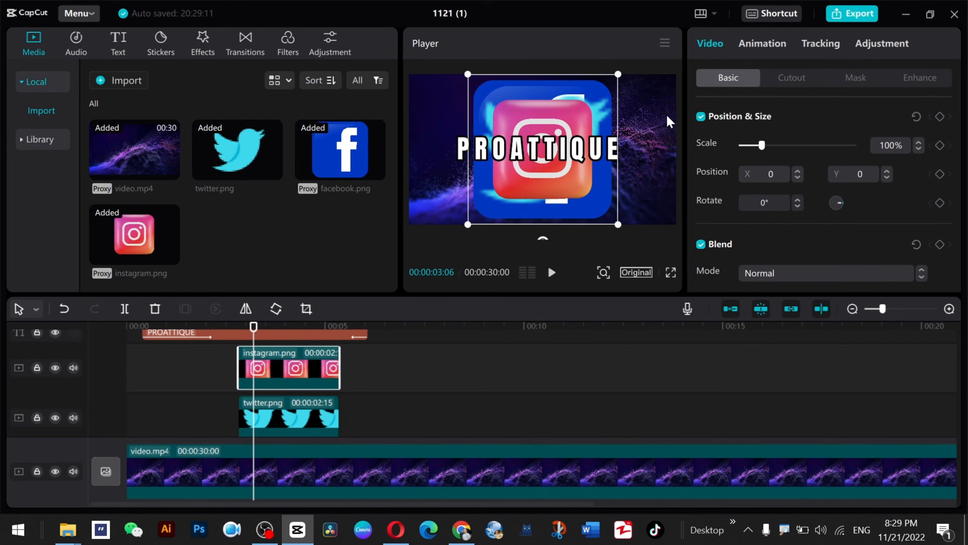
Step: Shrink the three logos, Instagram to 22%, and arrange them in a row below the title as Instagram, Twitter, Facebook
drag(618, 74, 569, 122)
drag(542, 149, 482, 184)
click(557, 119)
click(558, 119)
drag(618, 74, 554, 136)
drag(542, 149, 572, 189)
drag(482, 185, 487, 194)
click(458, 368)
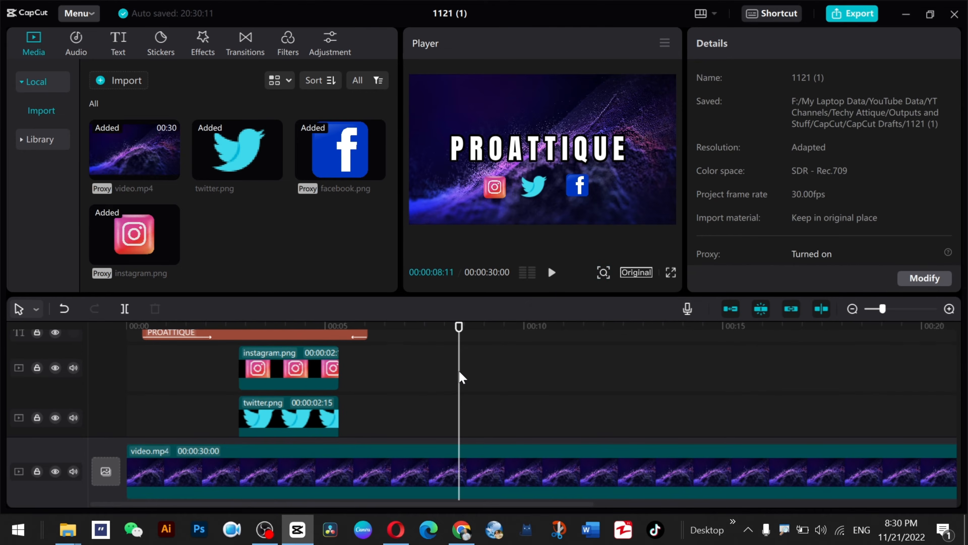
Step: Apply the Zoom 2 entrance animation to the Instagram logo clip
click(300, 328)
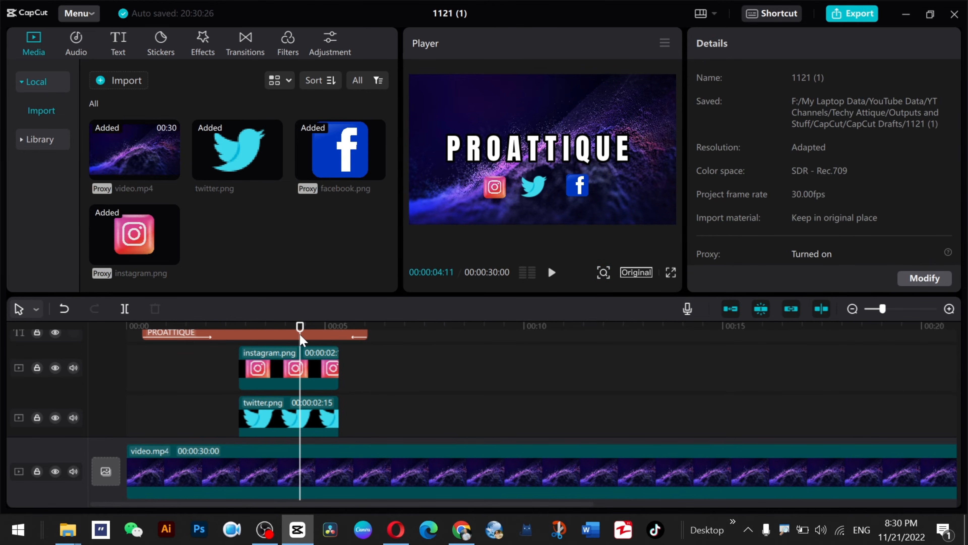
click(326, 368)
drag(301, 327, 239, 342)
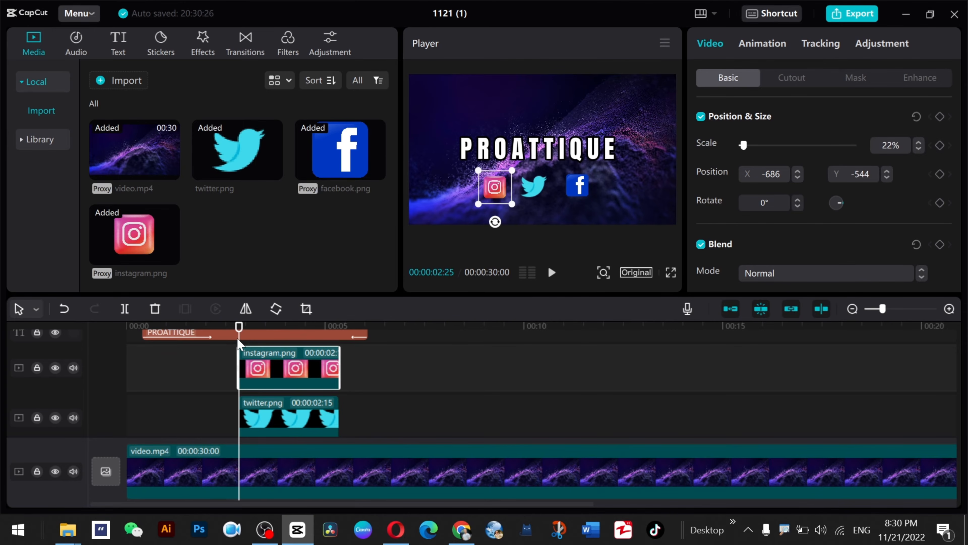
click(760, 44)
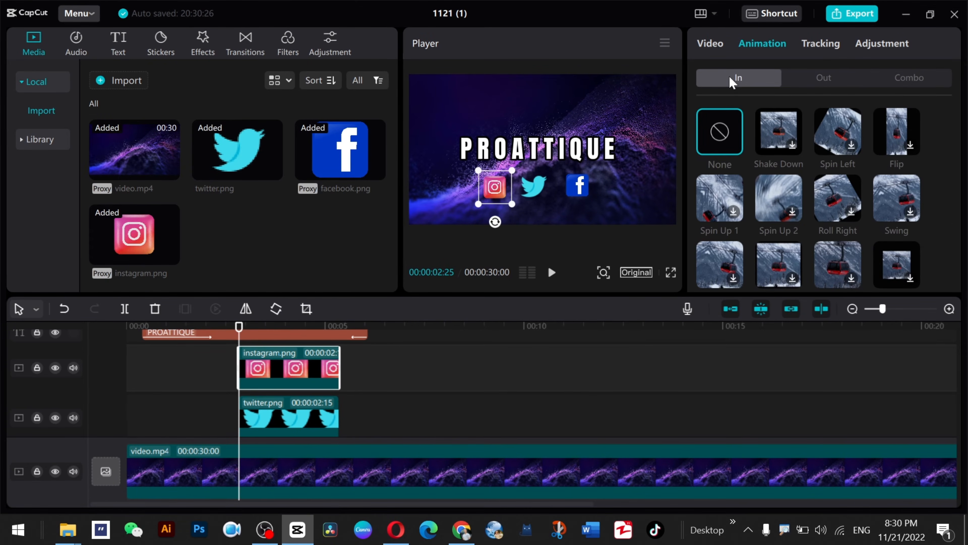
scroll(820, 179, down, 2)
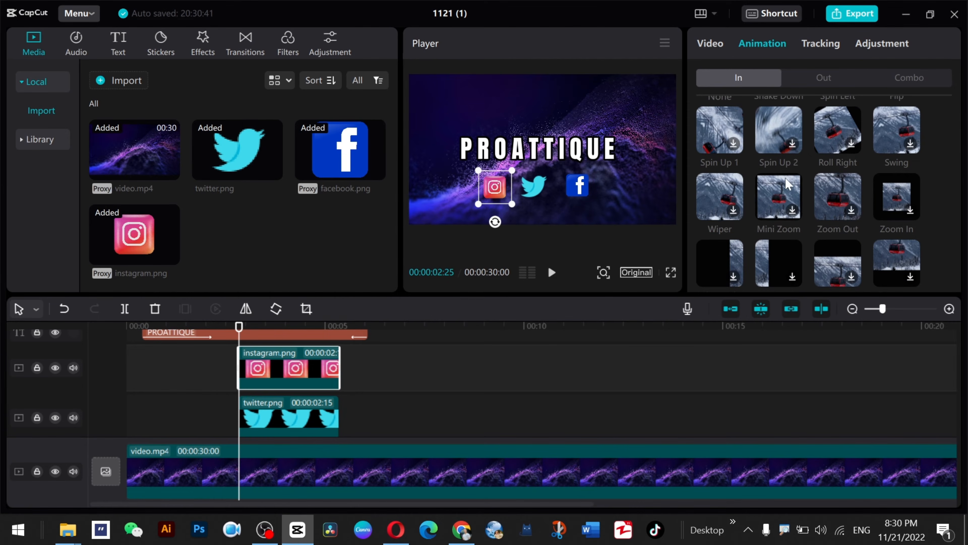
scroll(787, 172, down, 5)
click(779, 242)
Step: Apply the Zoom 2 entrance animation to the Twitter and Facebook logo clips
click(282, 418)
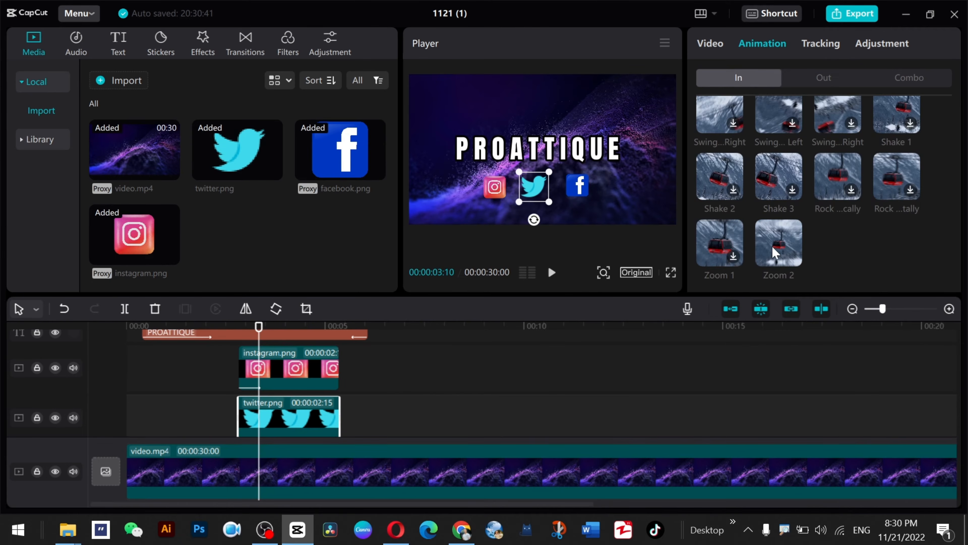
click(776, 252)
scroll(312, 386, down, 2)
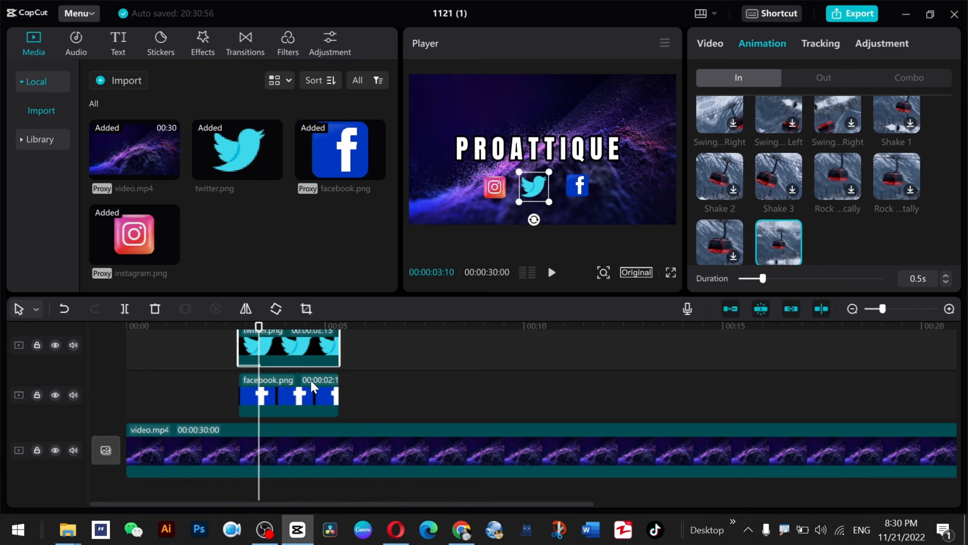
click(286, 386)
click(785, 250)
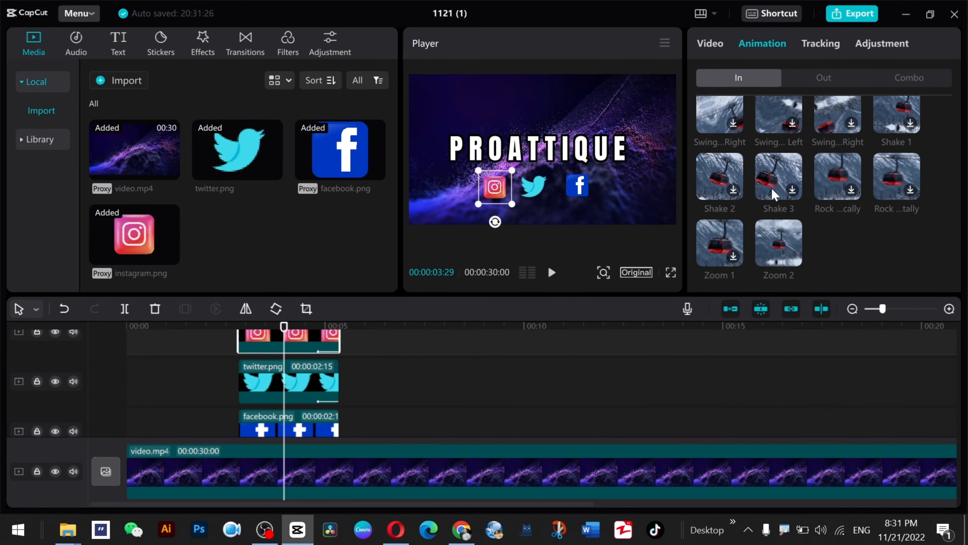
Step: Reapply the Zoom 2 entrance animation to the Instagram, Twitter and Facebook logo clips with a 0.5 s duration
click(779, 242)
click(288, 383)
click(778, 242)
click(286, 424)
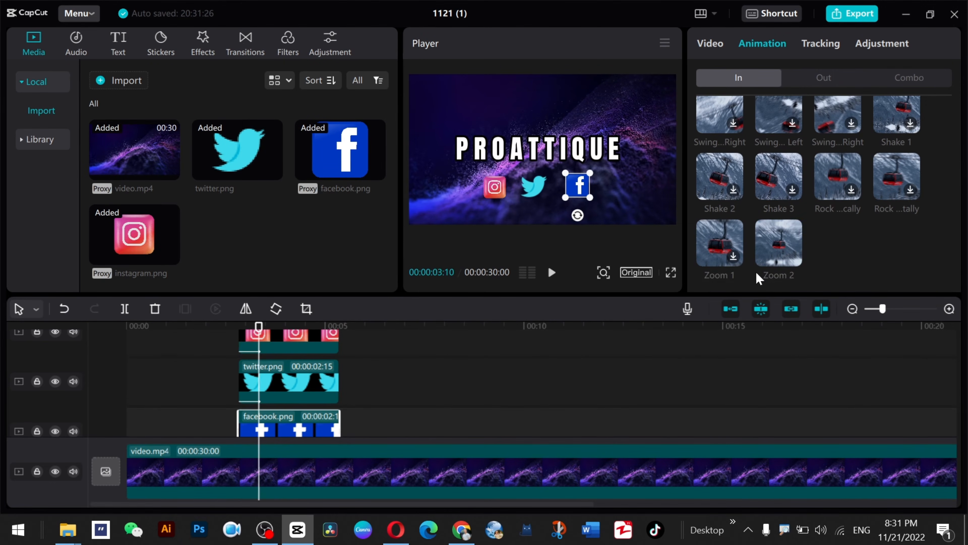
click(759, 276)
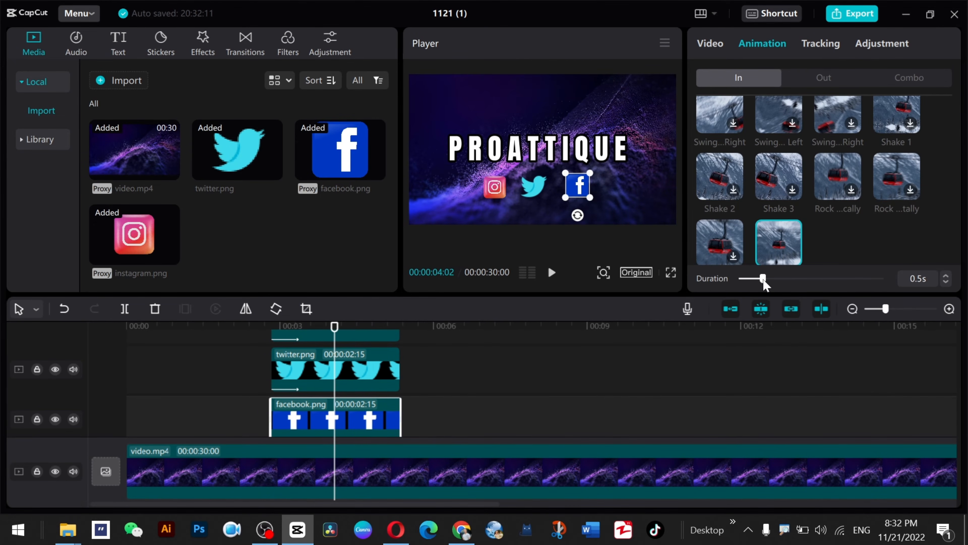
Step: Play the intro from the beginning to check the title and logo entrance animations
drag(341, 332, 2, 339)
key(space)
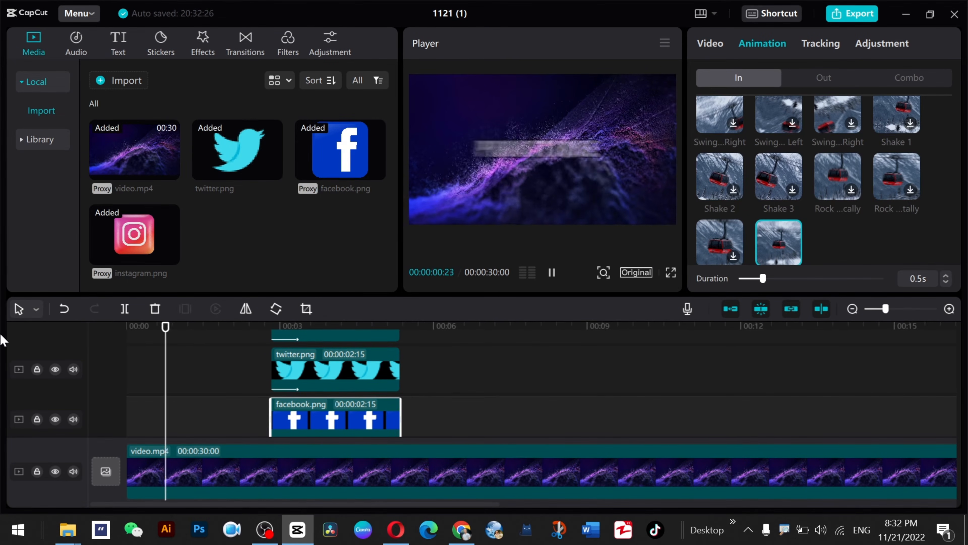
key(space)
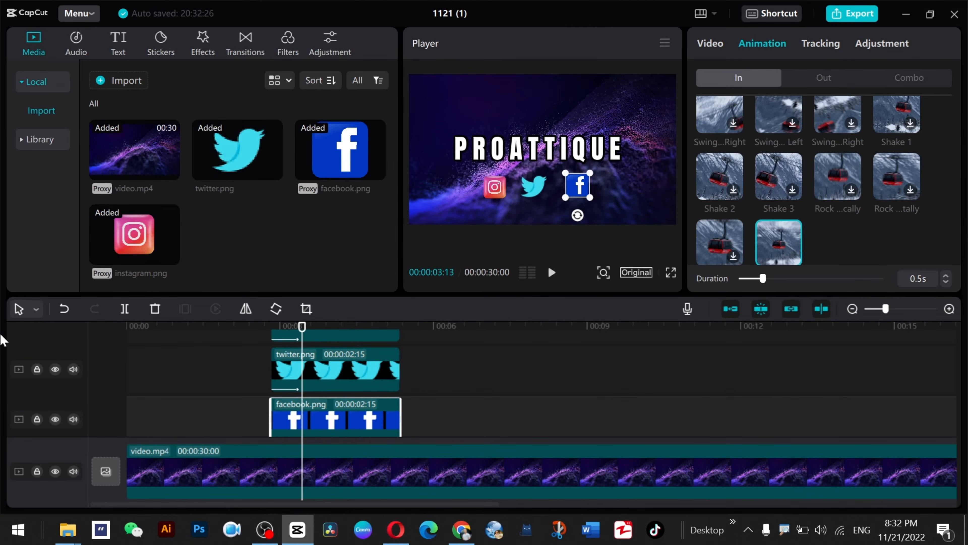
scroll(806, 187, up, 5)
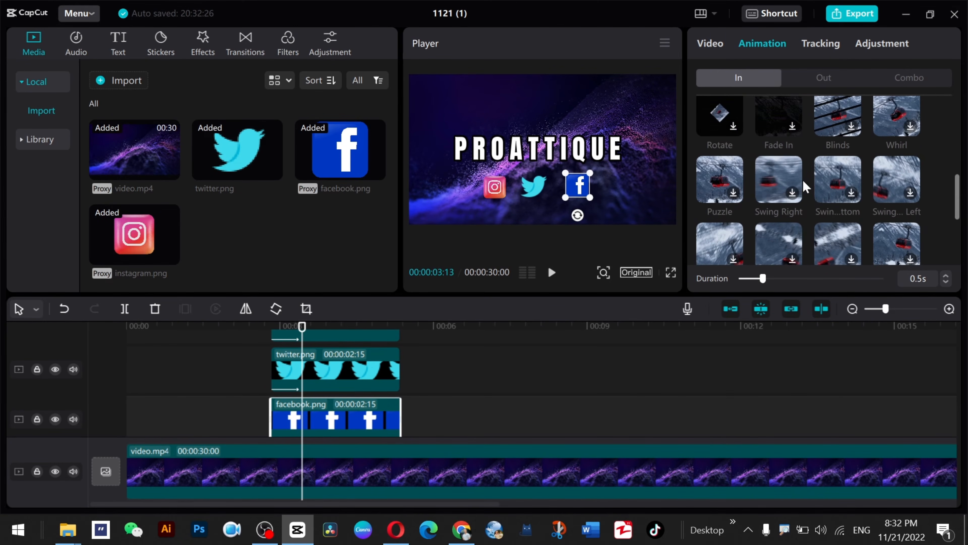
scroll(849, 194, down, 5)
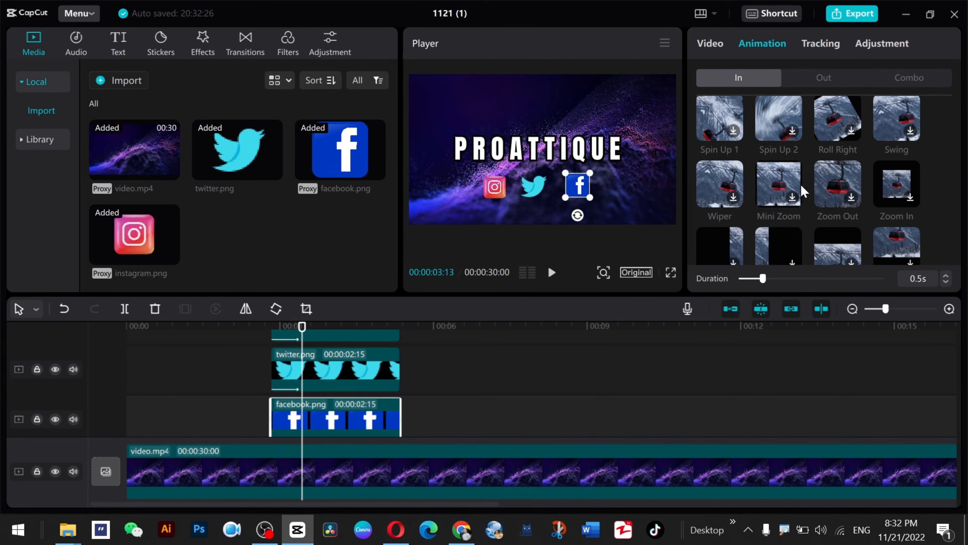
scroll(804, 191, up, 2)
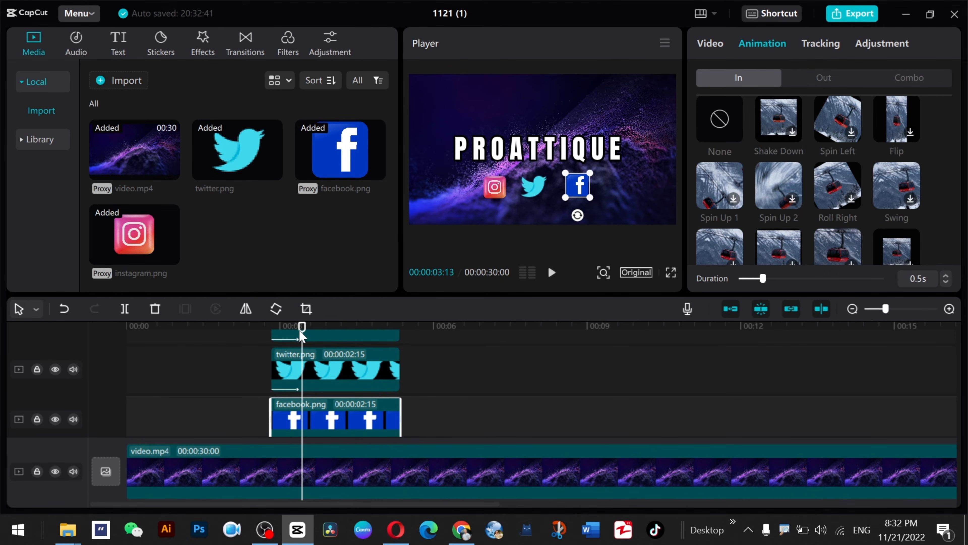
drag(301, 335, 2, 329)
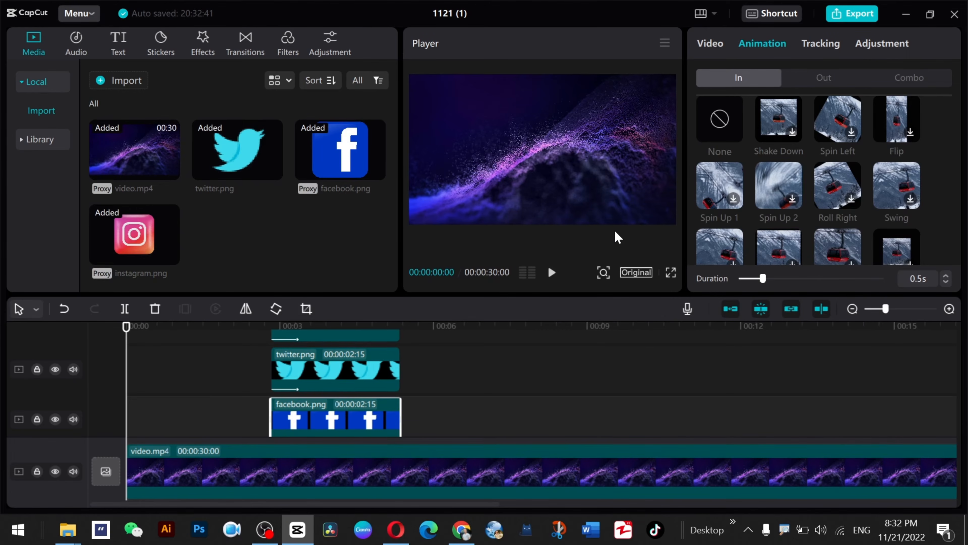
scroll(325, 418, up, 2)
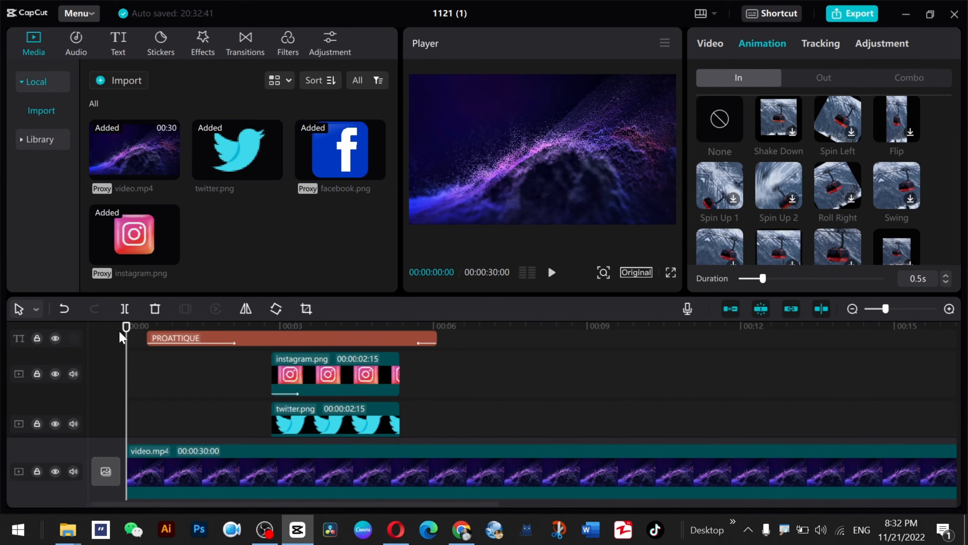
Step: Add the Tv Off video effect to the timeline at 00:00:04:09, during the logo clips
drag(130, 331, 349, 337)
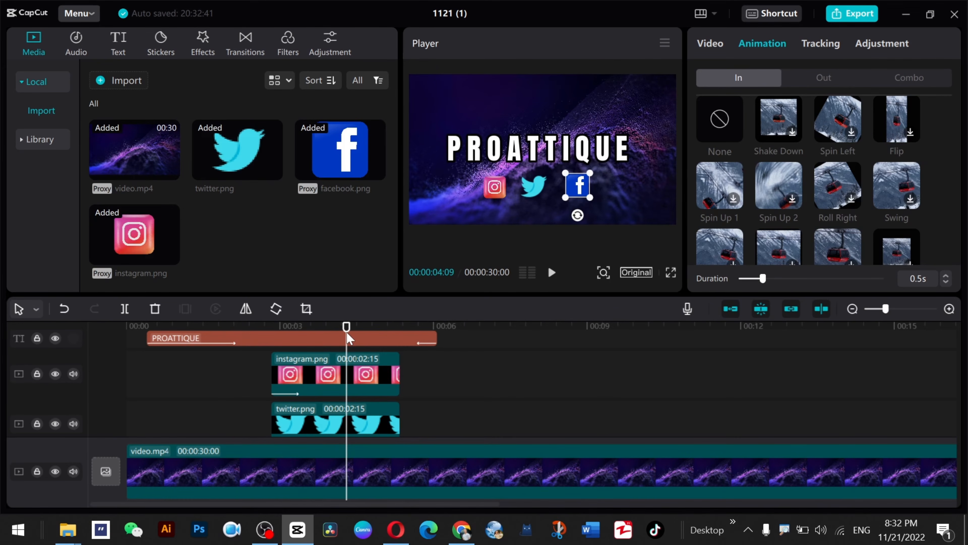
click(208, 49)
scroll(280, 198, down, 5)
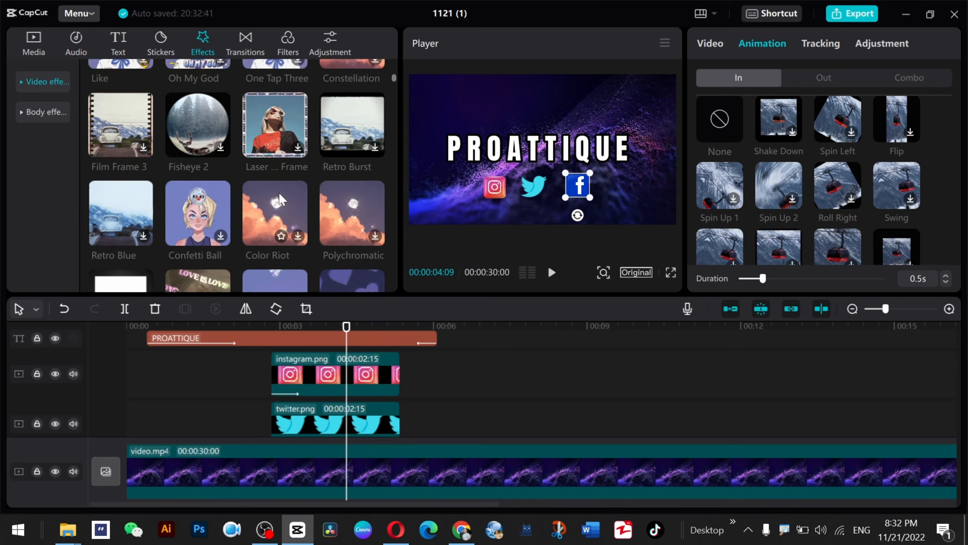
scroll(280, 199, down, 8)
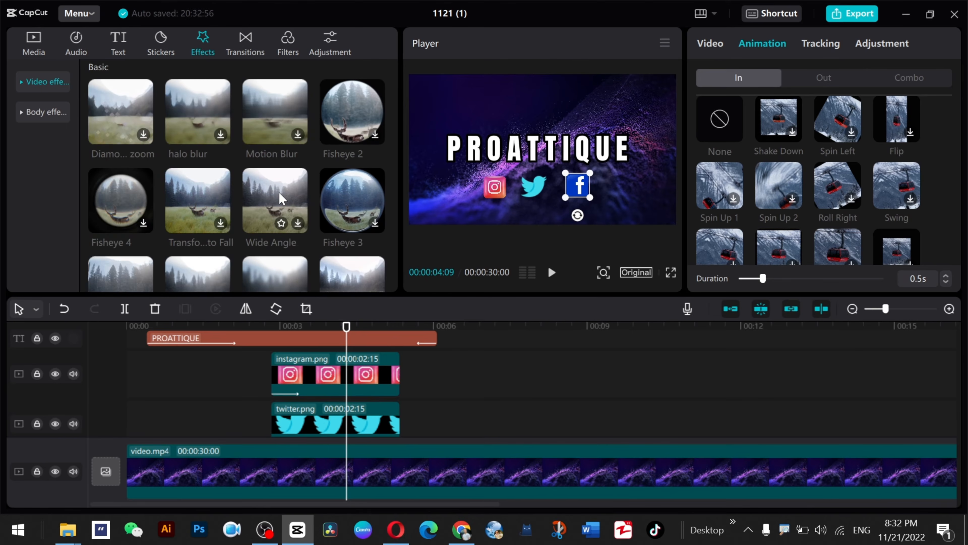
scroll(280, 198, down, 6)
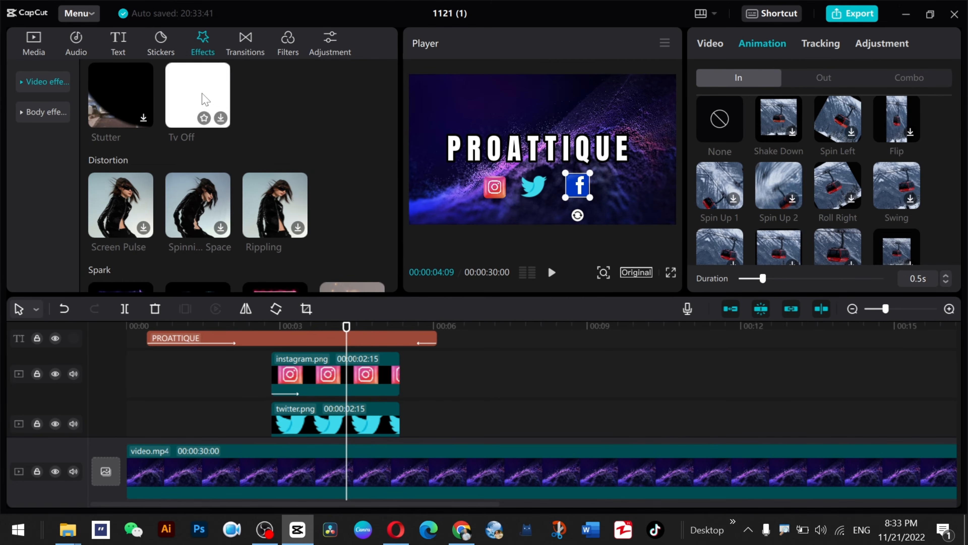
click(215, 109)
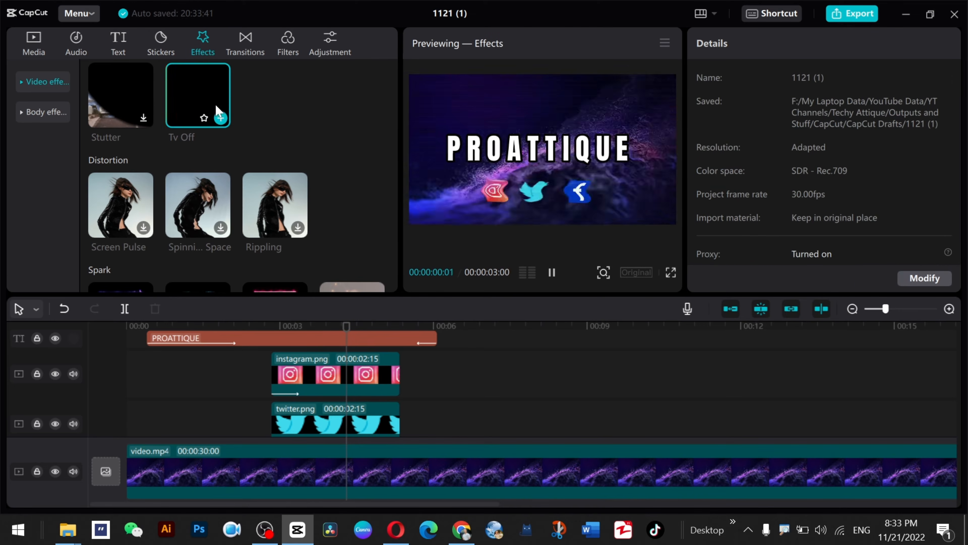
click(221, 118)
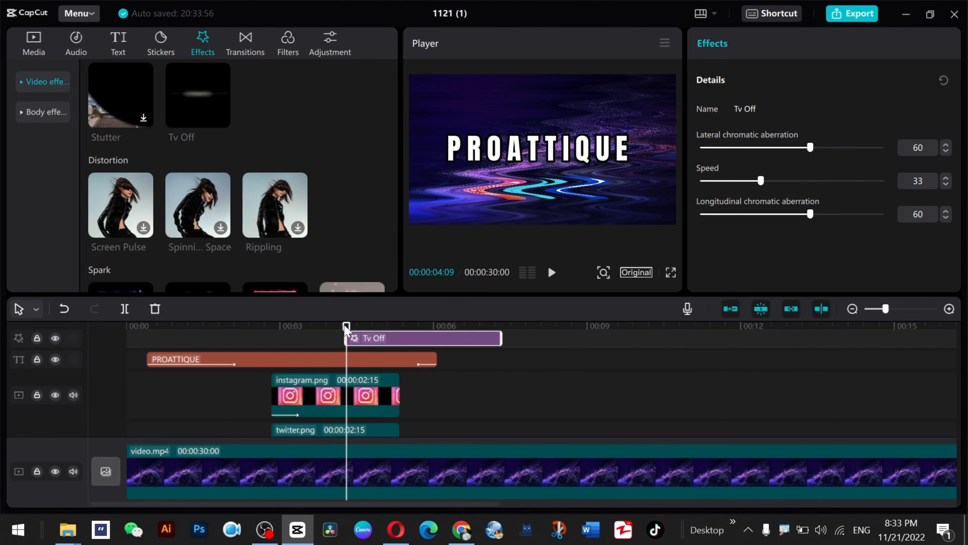
Step: Split the Instagram, Twitter and Facebook logo clips at 00:00:04:18, during the Tv Off effect
drag(346, 327, 2, 333)
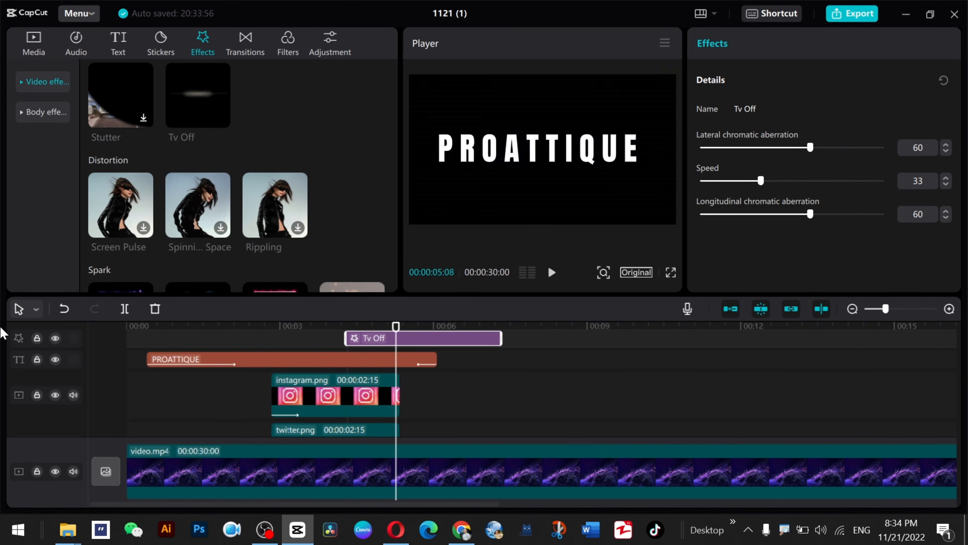
click(358, 338)
drag(359, 337, 363, 338)
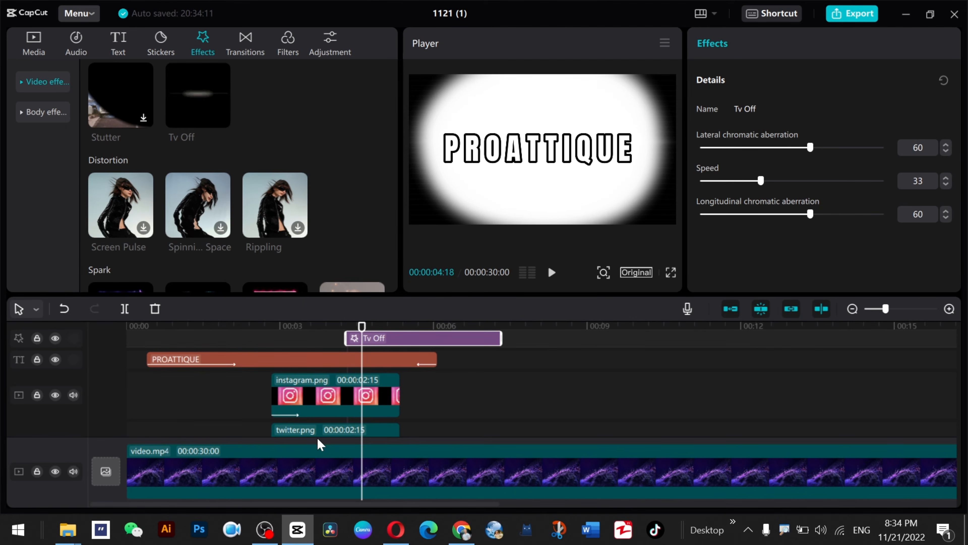
click(332, 393)
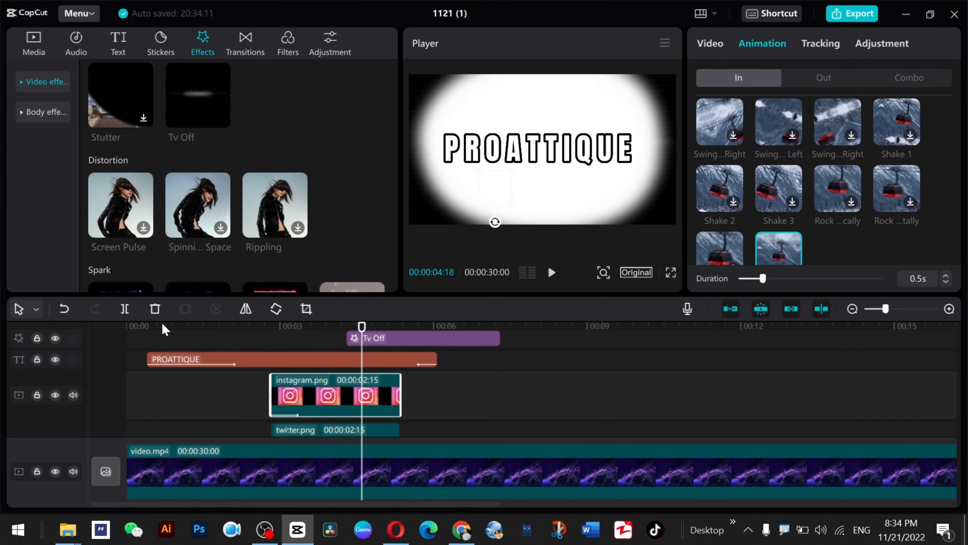
click(124, 308)
click(332, 430)
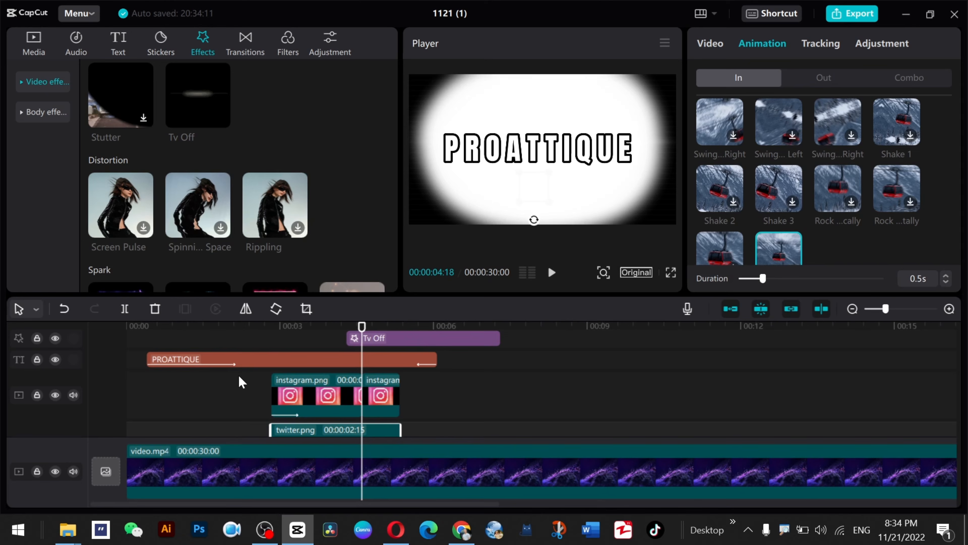
click(124, 308)
scroll(194, 322, down, 3)
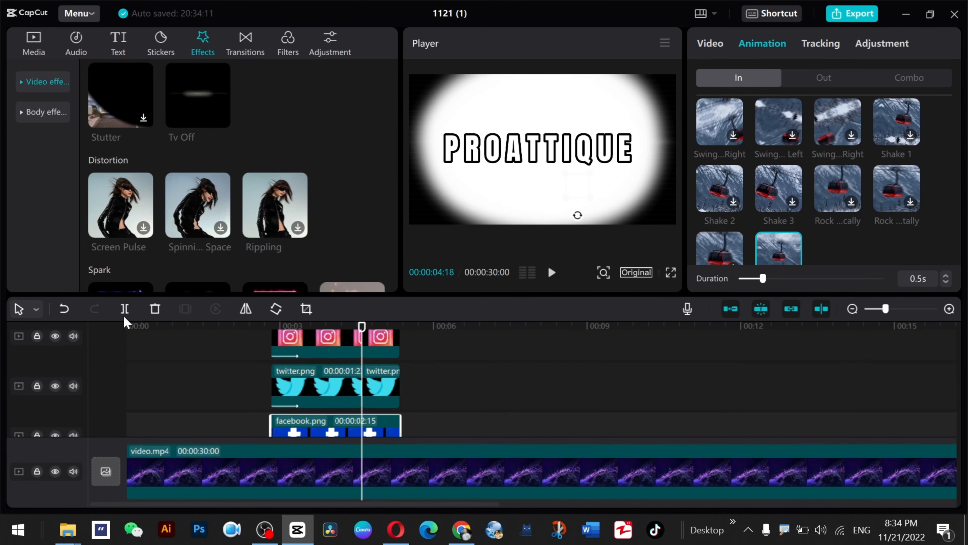
click(125, 310)
scroll(353, 427, down, 1)
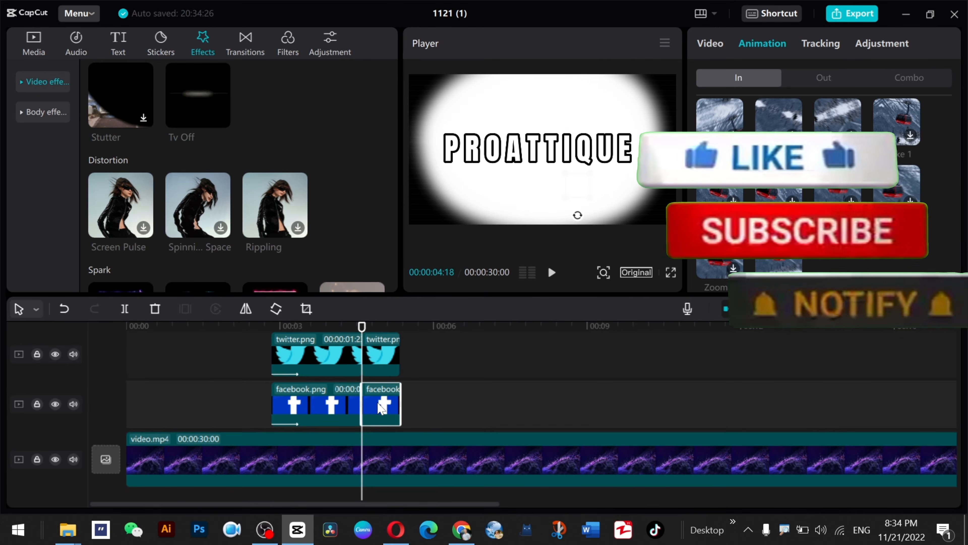
Step: Delete the parts of the Facebook, Twitter and Instagram logo clips that follow the split
key(Delete)
click(385, 356)
key(Delete)
scroll(391, 394, up, 1)
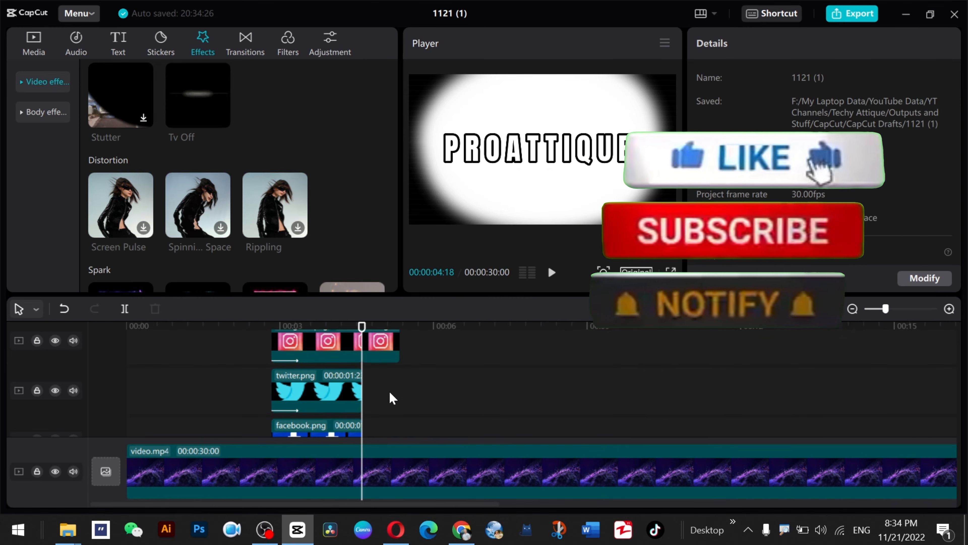
click(382, 342)
key(Delete)
Step: Set the Tv Off effect's speed to 8 and play the intro from the beginning to check it
scroll(395, 399, up, 2)
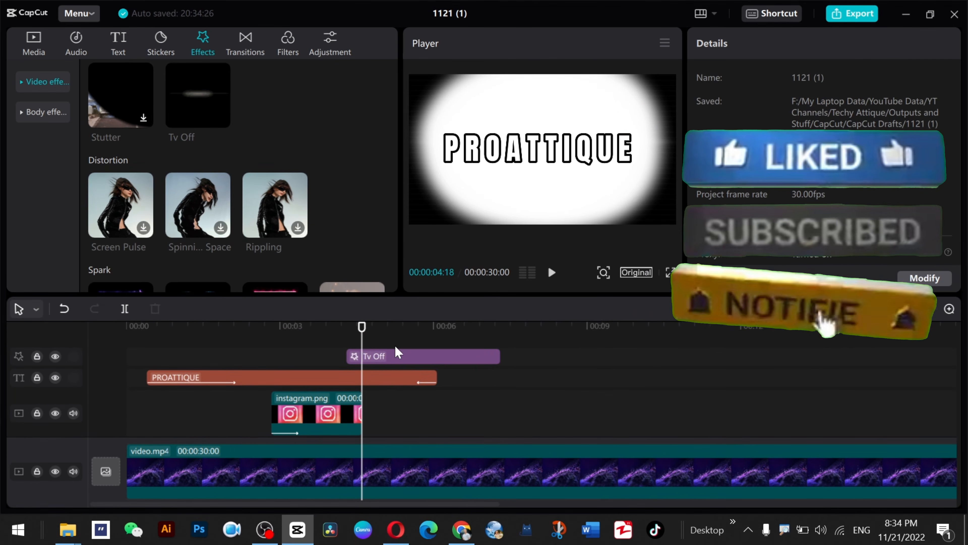
click(398, 358)
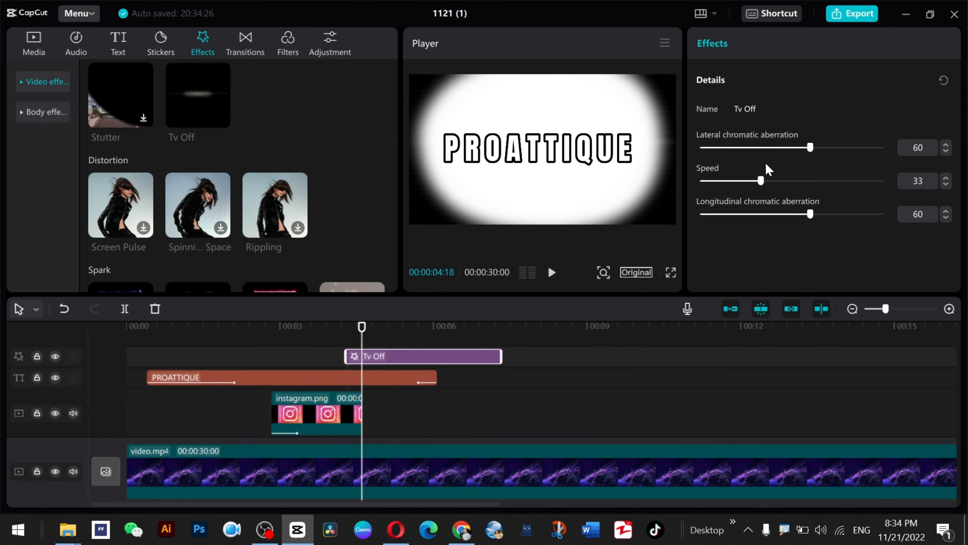
drag(761, 181, 714, 182)
drag(362, 327, 26, 335)
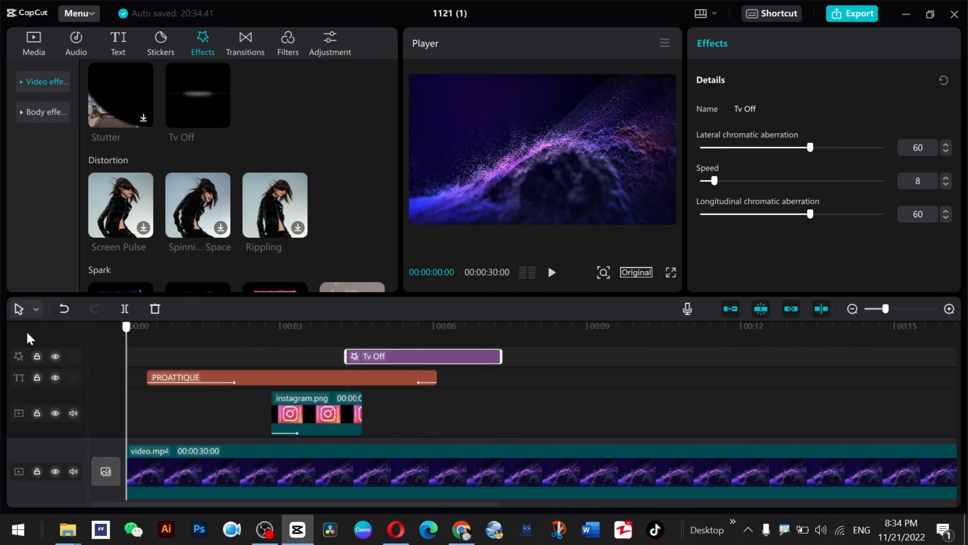
key(space)
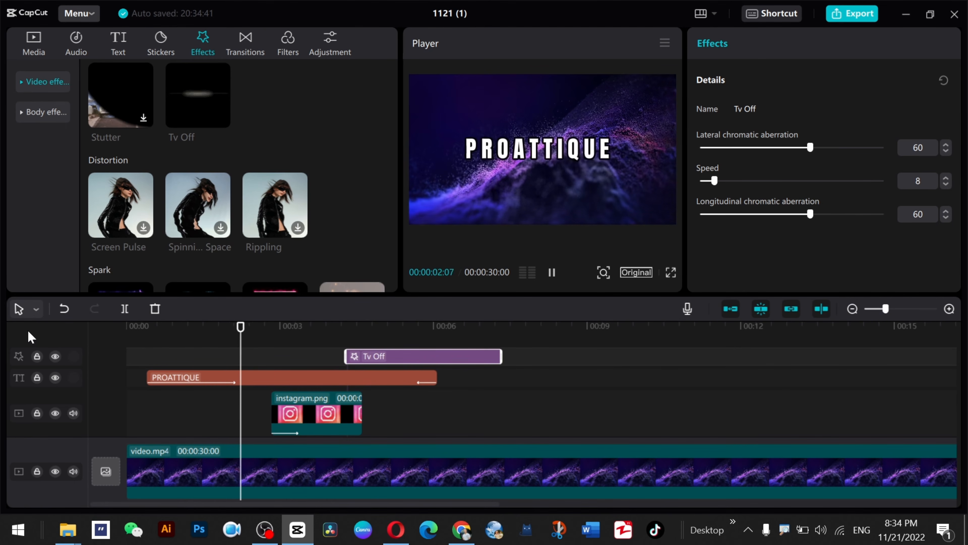
key(space)
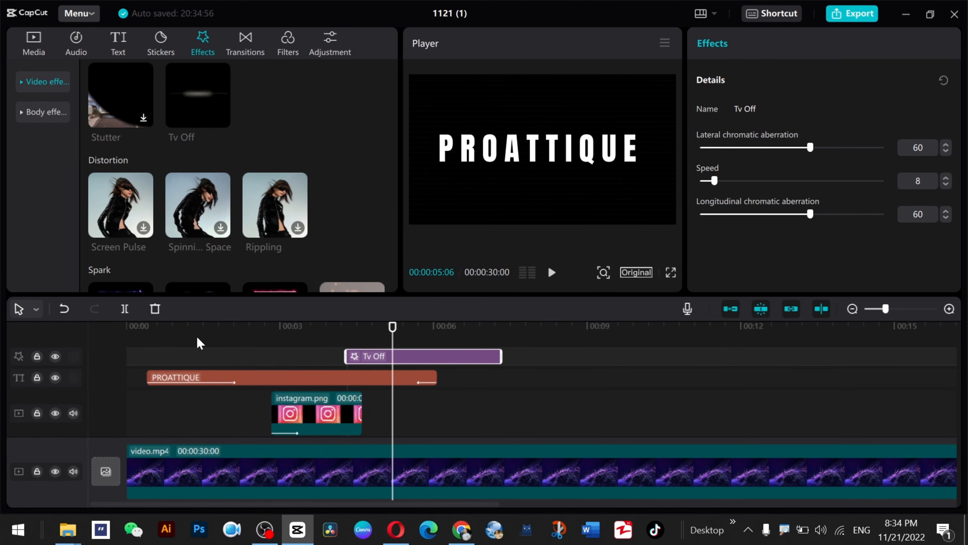
Step: Shorten the Tv Off effect to finish with the PROATTIQUE title and replay that section
drag(501, 356, 435, 355)
click(311, 329)
key(space)
key(space)
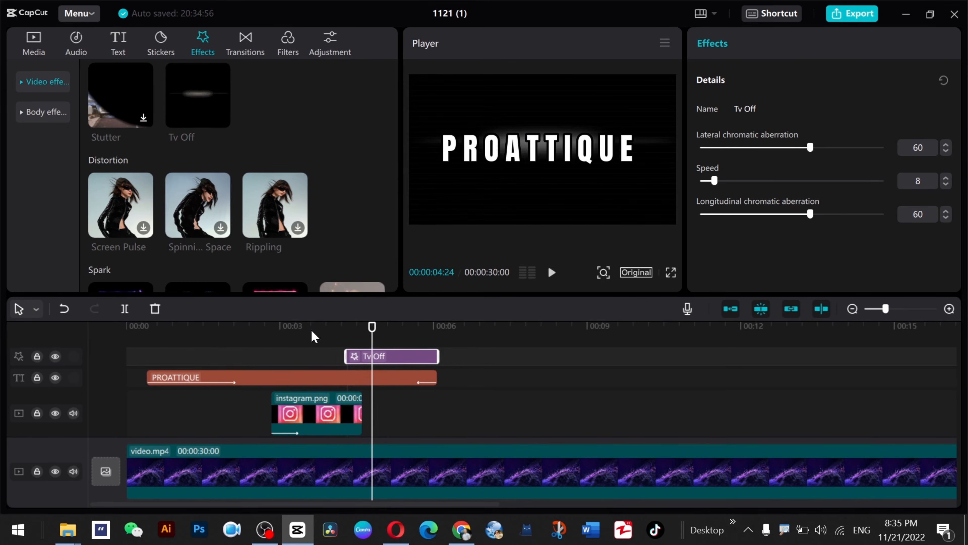
click(319, 329)
key(space)
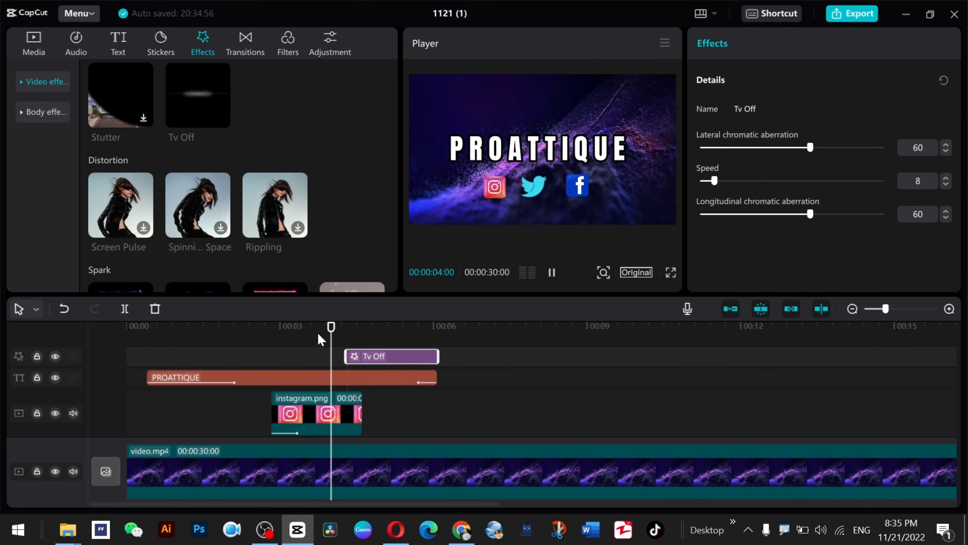
key(space)
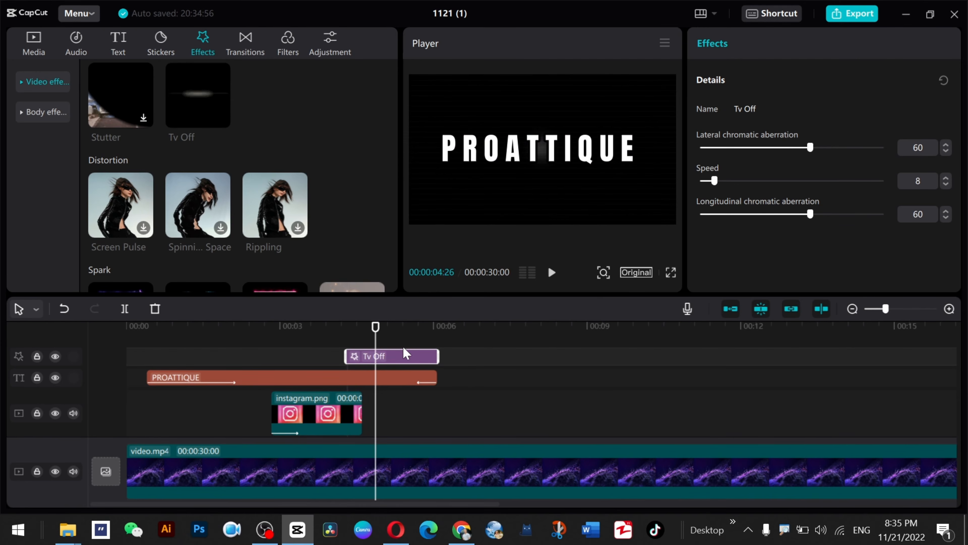
Step: Start the Tv Off effect where the logo clips end, extend it and the PROATTIQUE title to about 7 s, and replay the ending
drag(376, 332, 481, 356)
click(416, 382)
click(437, 364)
click(427, 361)
drag(437, 329, 344, 333)
key(space)
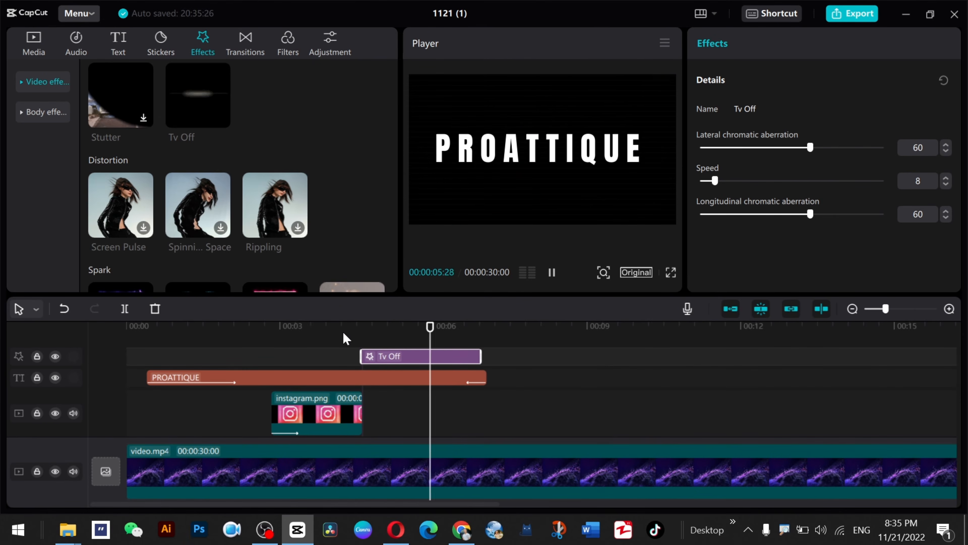
key(space)
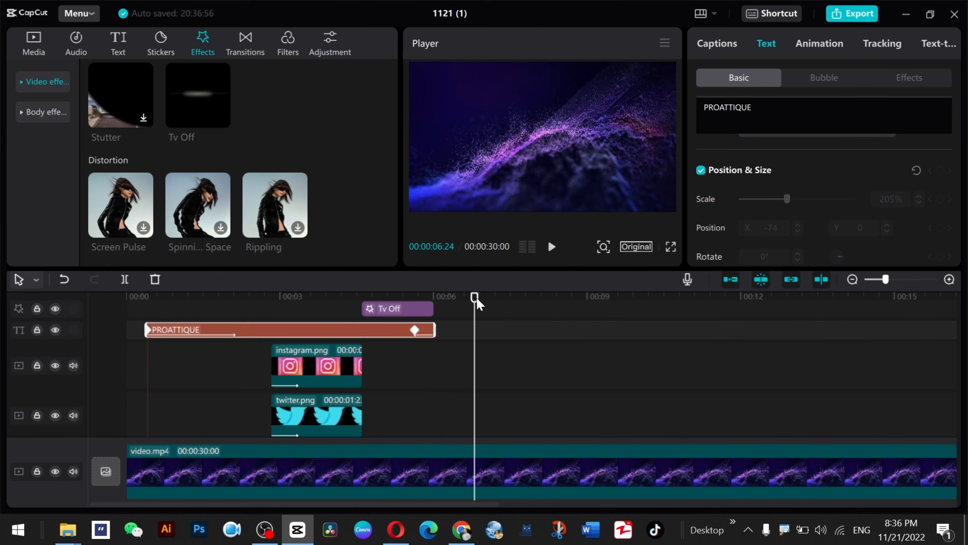
Step: Split the background video at 00:00:06:00, where the title ends, and delete the remainder
drag(477, 301, 439, 307)
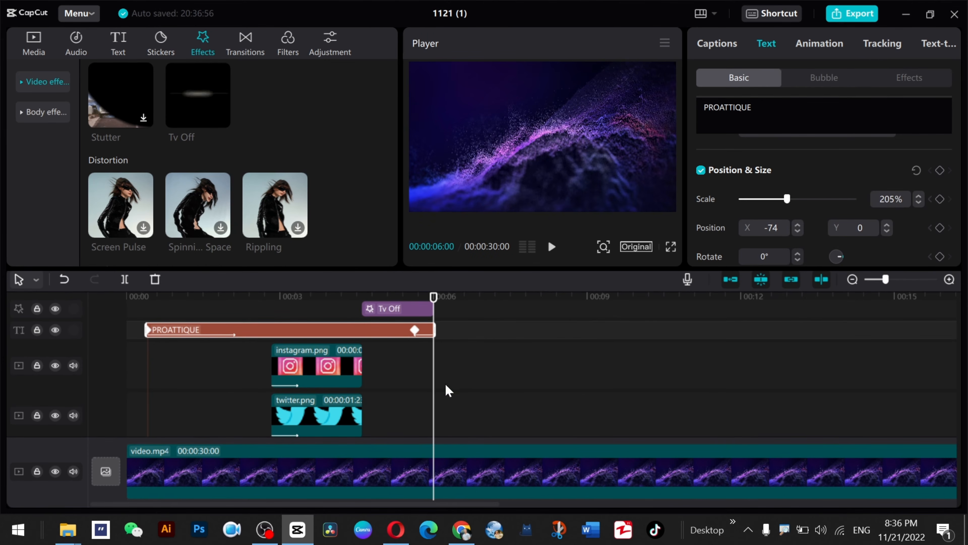
click(416, 477)
key(ctrl+b)
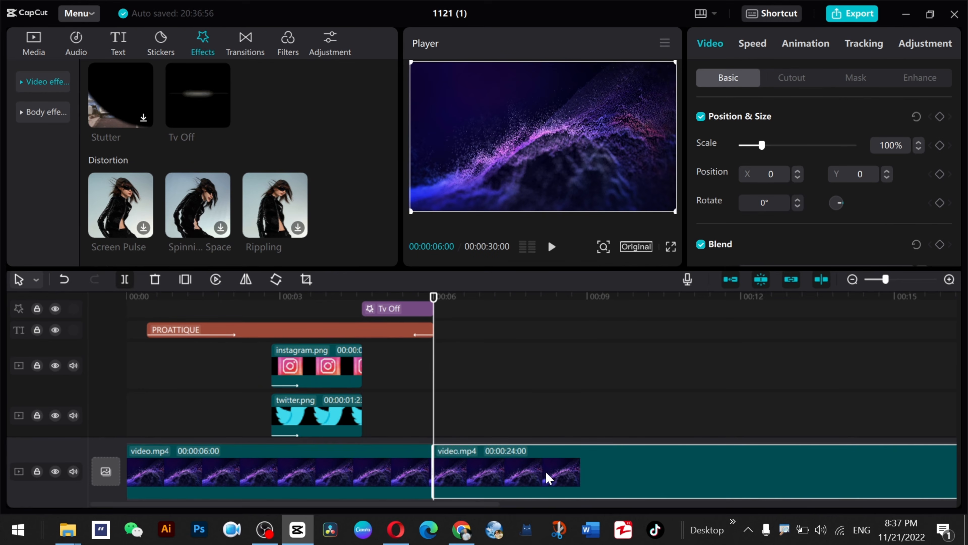
key(Delete)
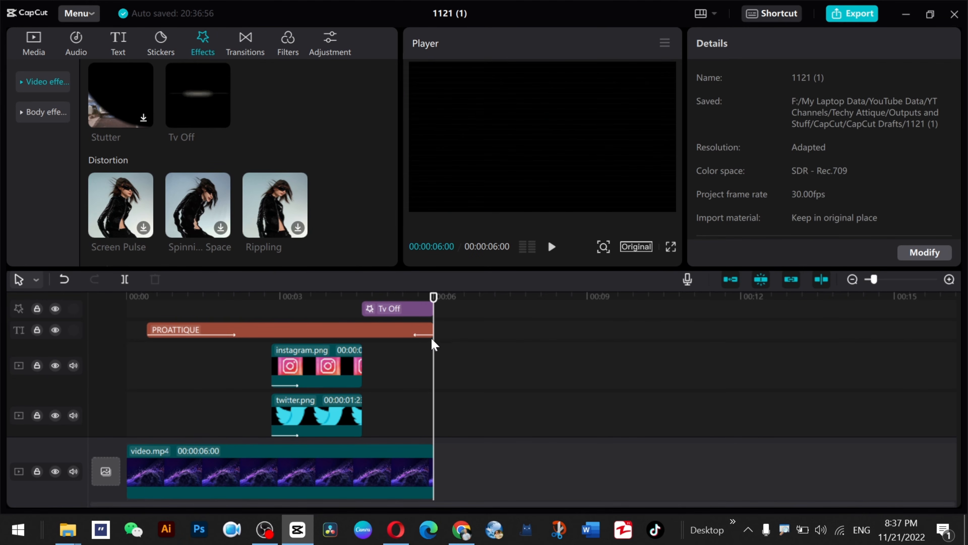
scroll(451, 376, down, 2)
scroll(454, 376, up, 3)
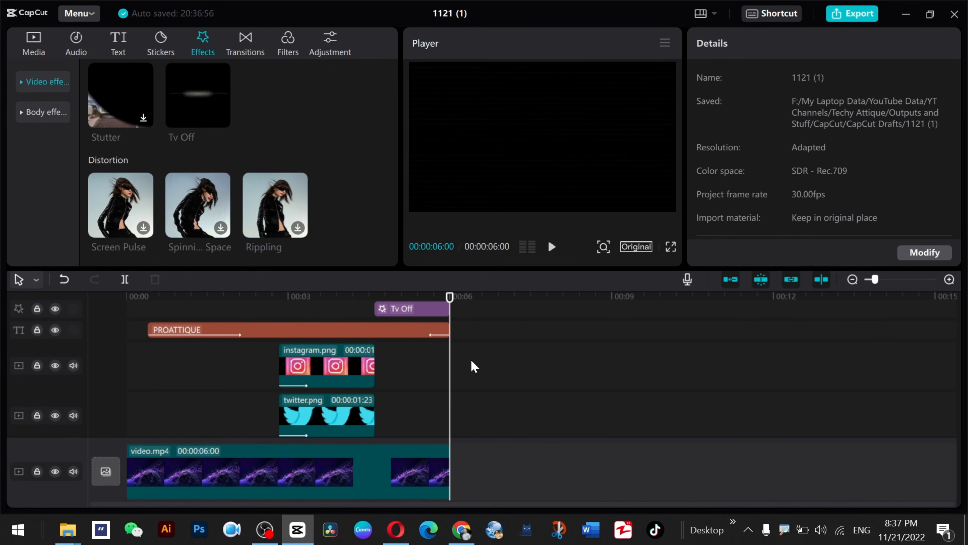
Step: Add the Free Cinematic WHOOSH SWOOSH Transition Sound Effects MP3 below the background video and cut it off at 00:00:06:00
drag(452, 307, 3, 307)
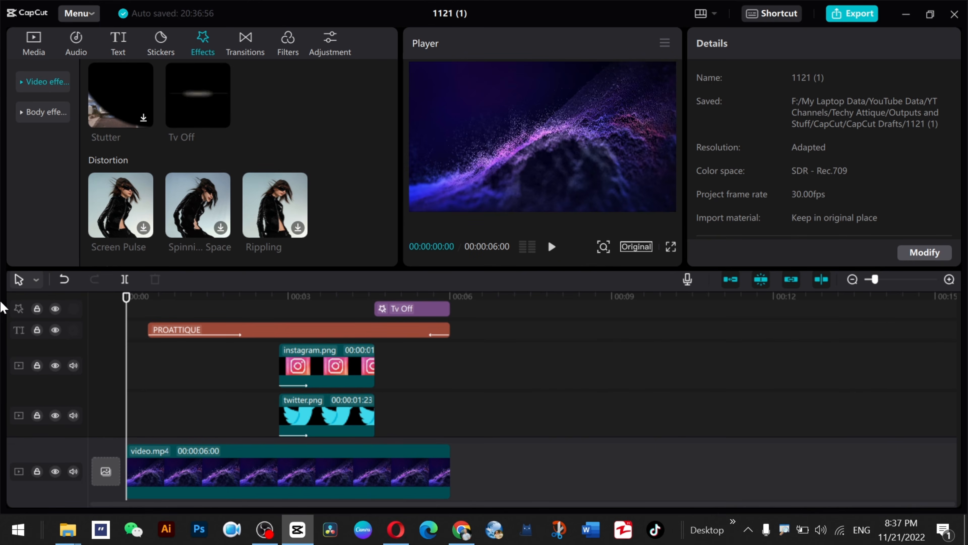
click(906, 14)
drag(232, 198, 168, 338)
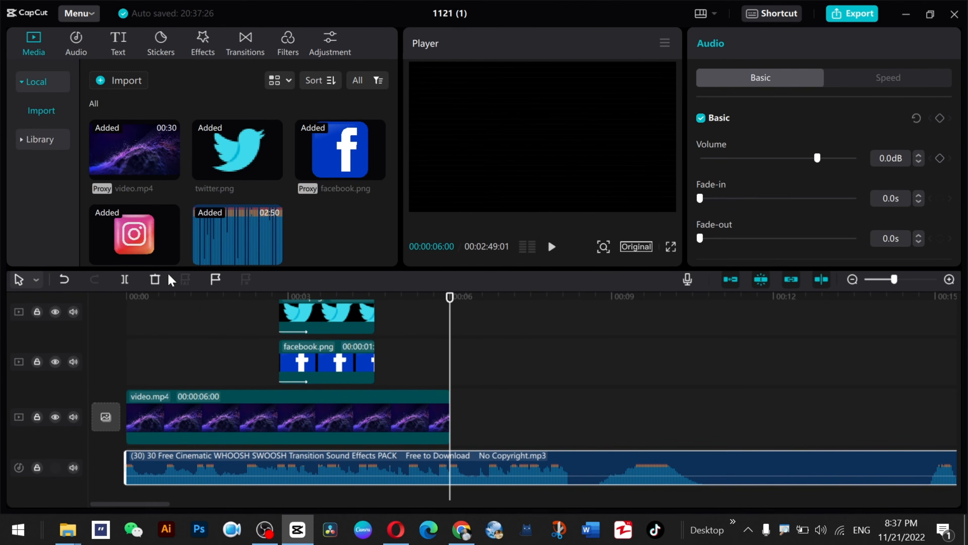
click(126, 280)
click(562, 469)
key(Delete)
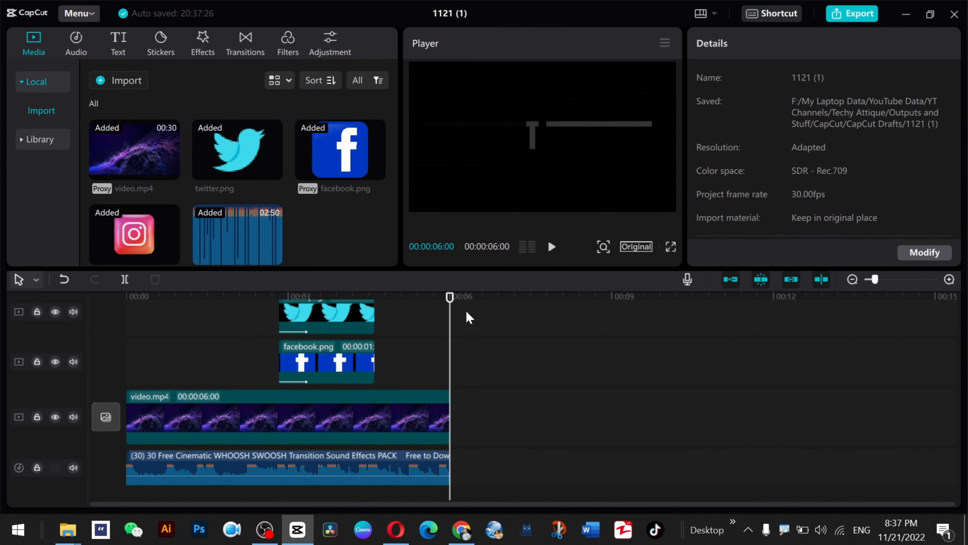
Step: Play the intro from the beginning in full screen to check it, and return to the editor
drag(451, 301, 2, 303)
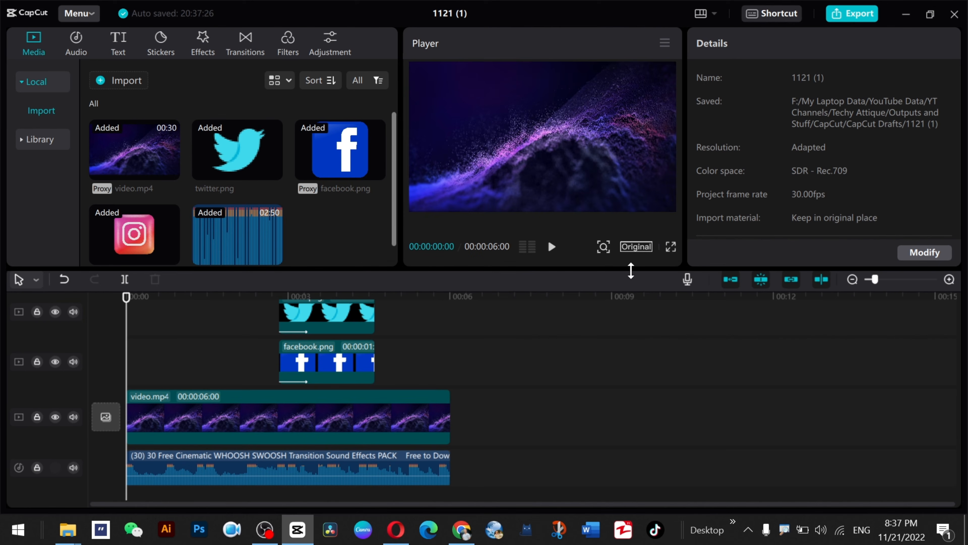
click(670, 247)
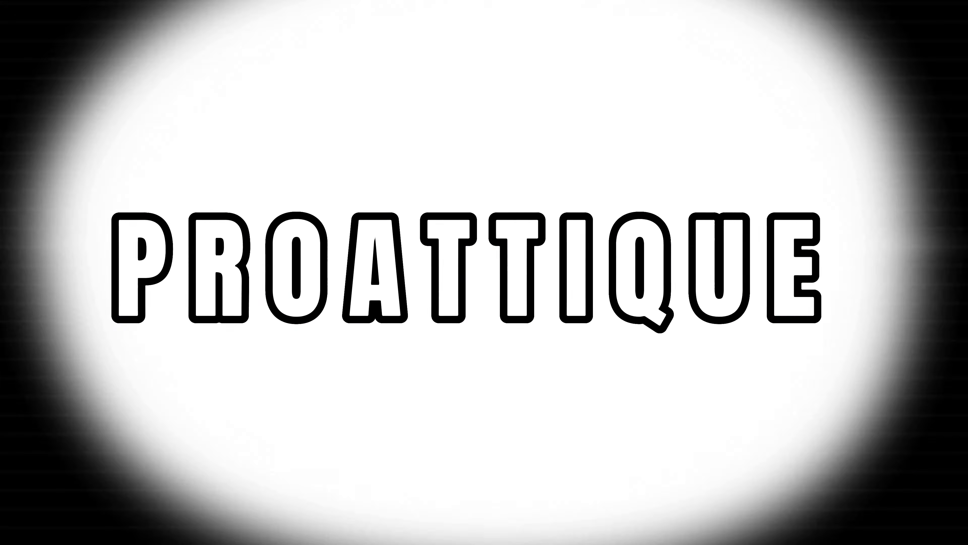
key(space)
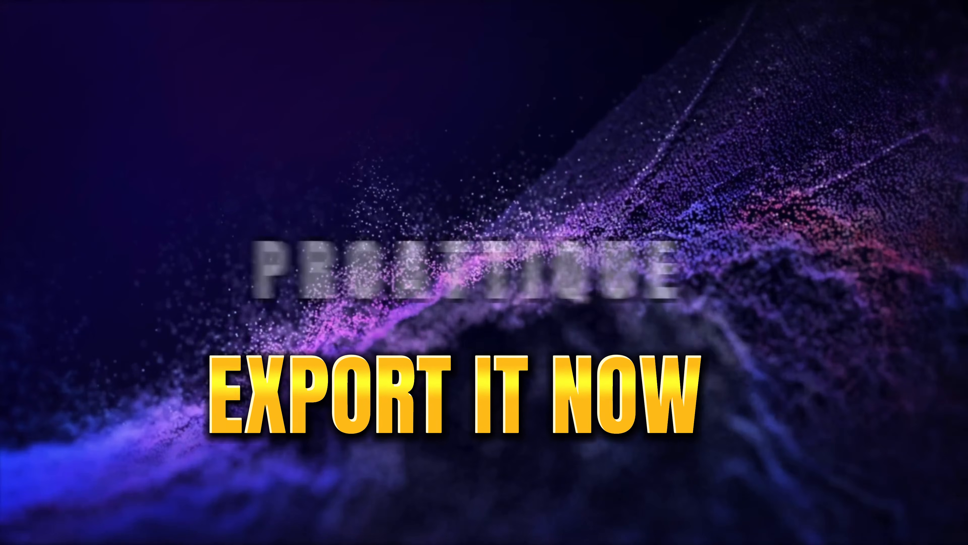
mouse_move(554, 346)
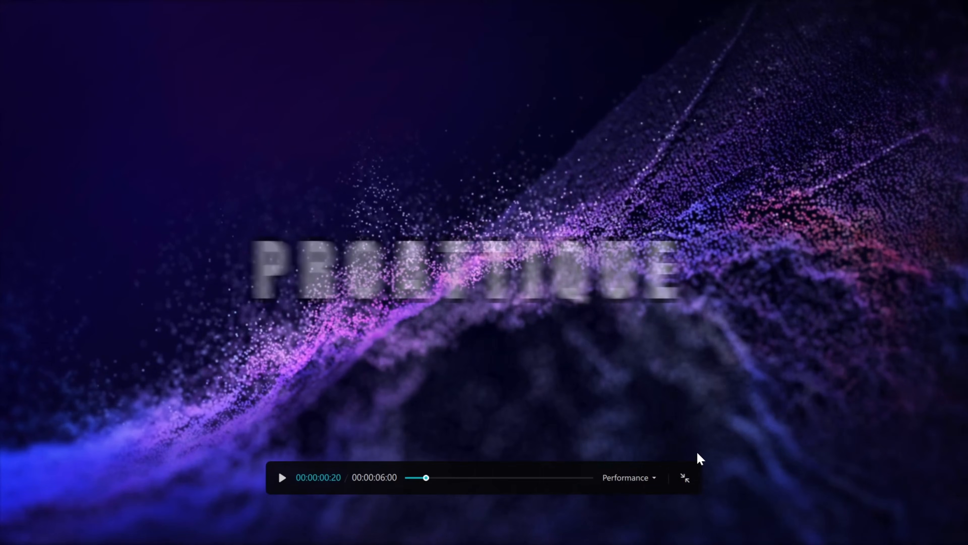
click(685, 477)
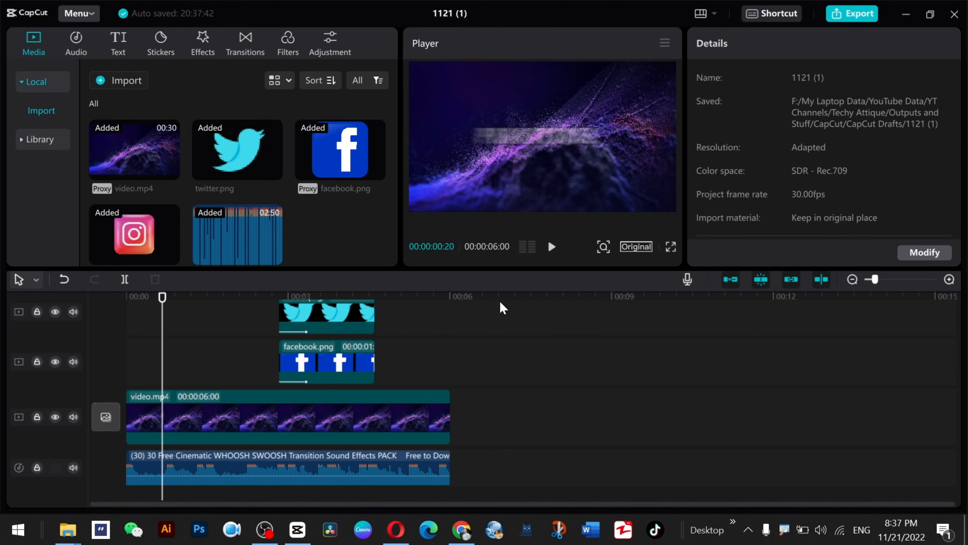